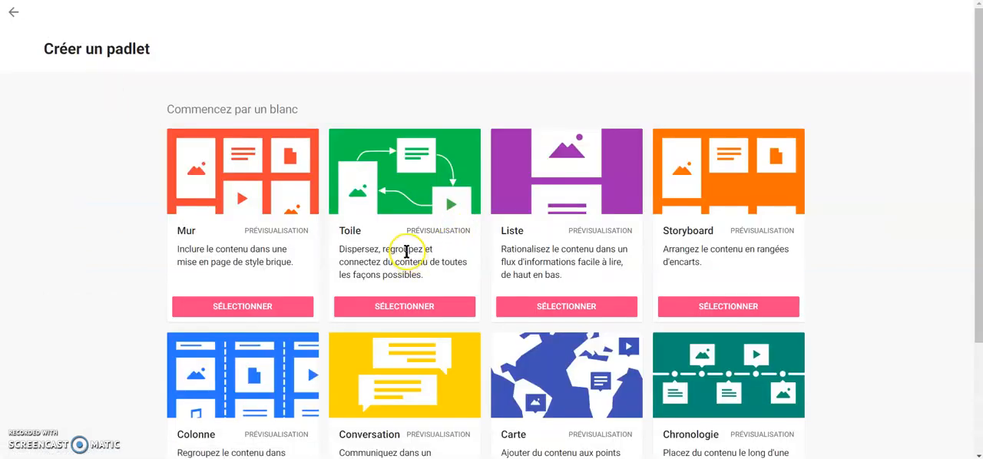
Step: Create a new padlet from the blank Colonne layout
scroll(396, 242, "down", 1)
scroll(393, 242, "down", 1)
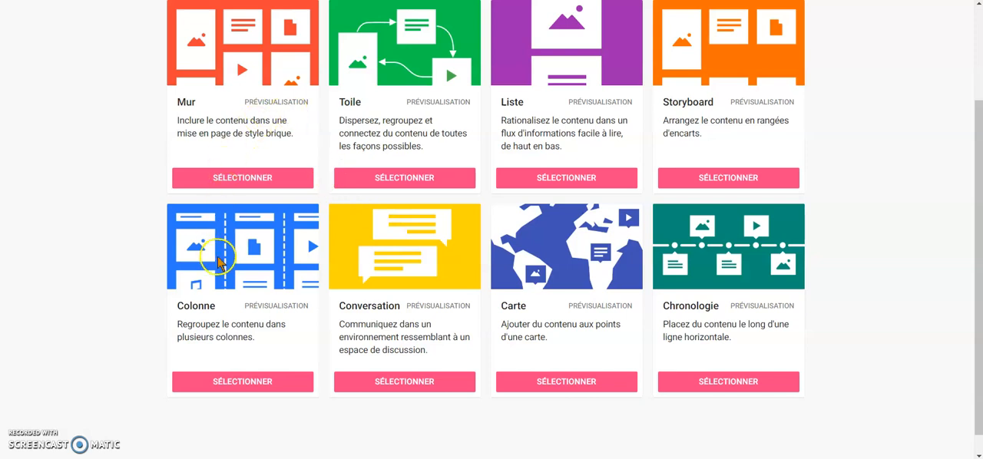
left_click(254, 384)
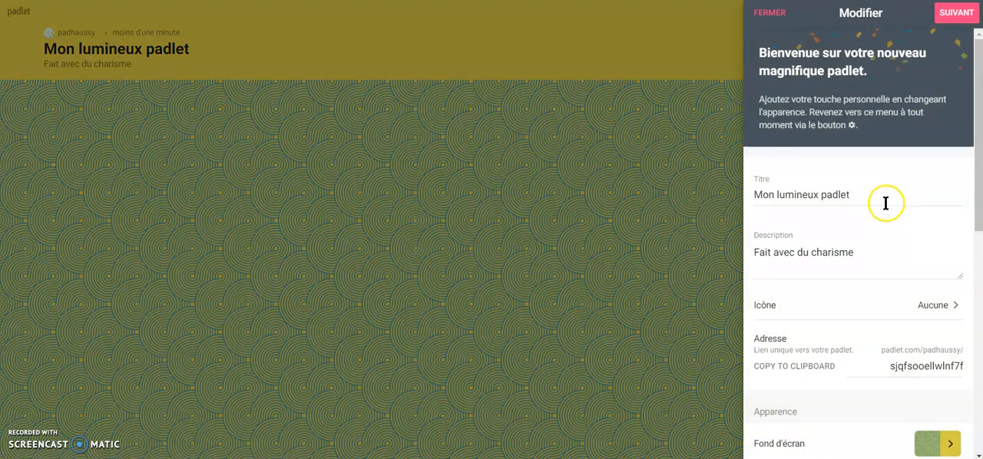
Step: Set the padlet's title to "Mon Padlet démo" and its description to "démonstration"
left_click_drag(886, 195, 640, 198)
type("Mon Padlet")
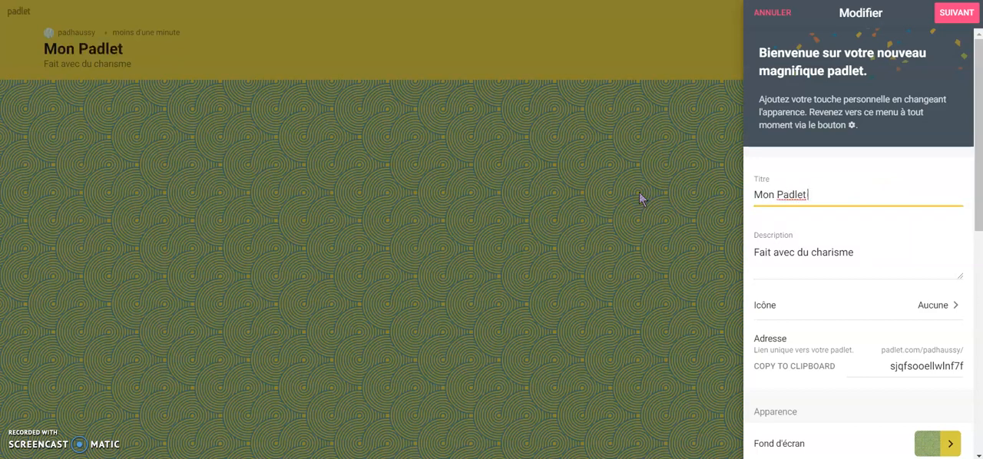
type(" démo")
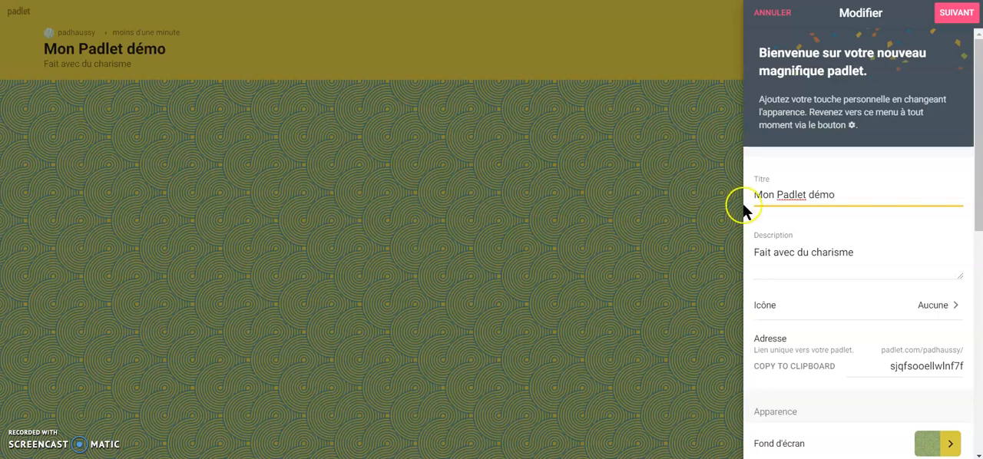
left_click_drag(874, 258, 676, 238)
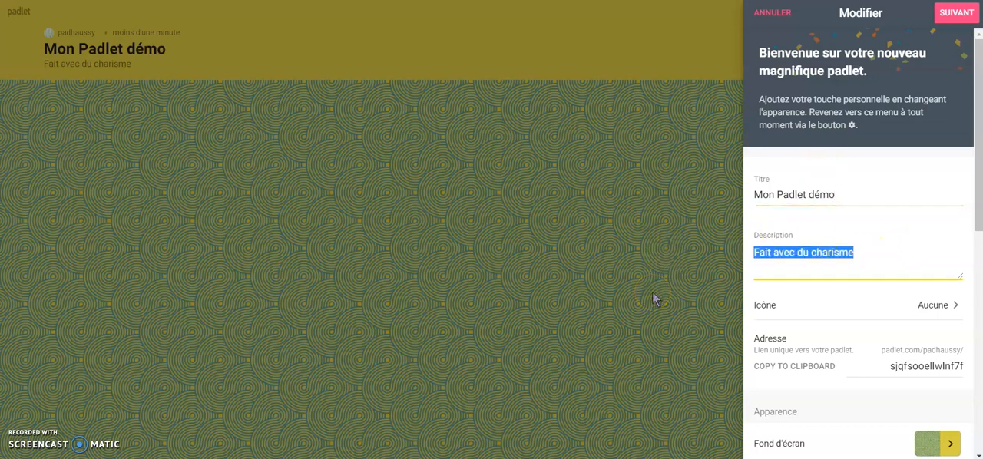
type("démonstration")
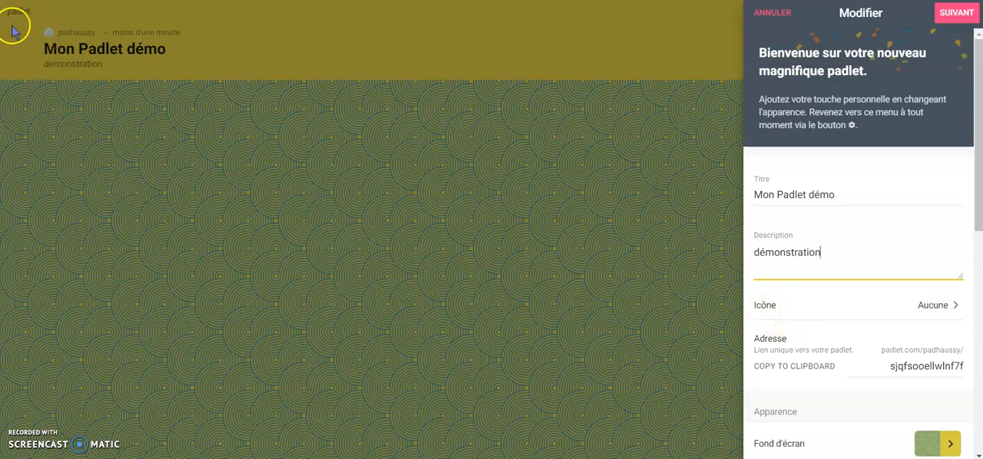
Step: Search the web images for "Padlet" and use the pink origami crane from play.google.com as the padlet's icon
left_click(931, 308)
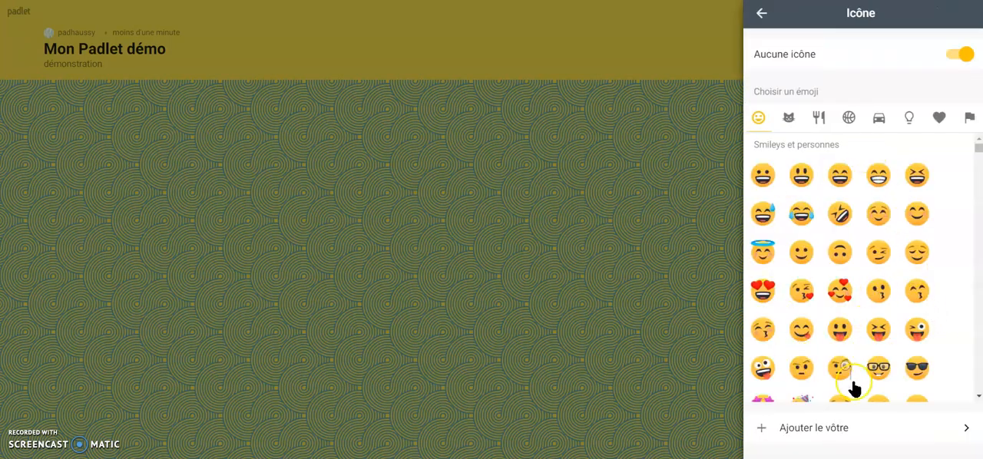
left_click(811, 433)
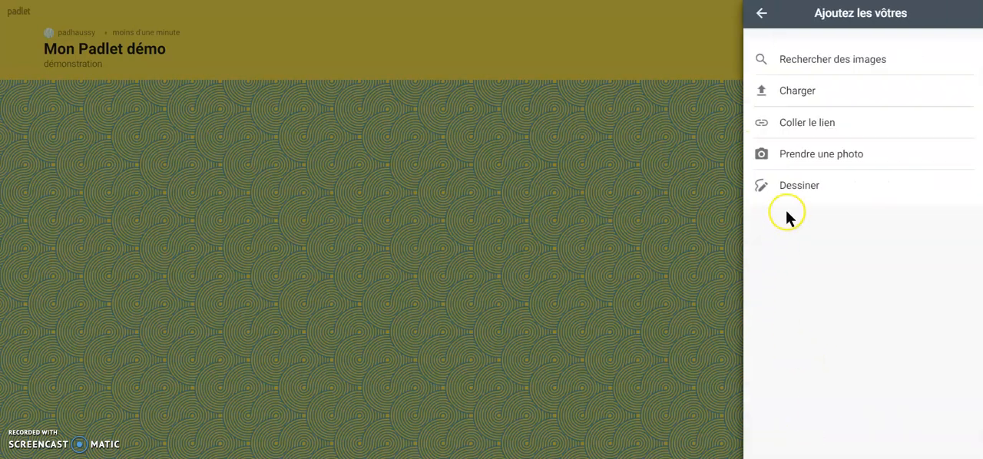
left_click(792, 61)
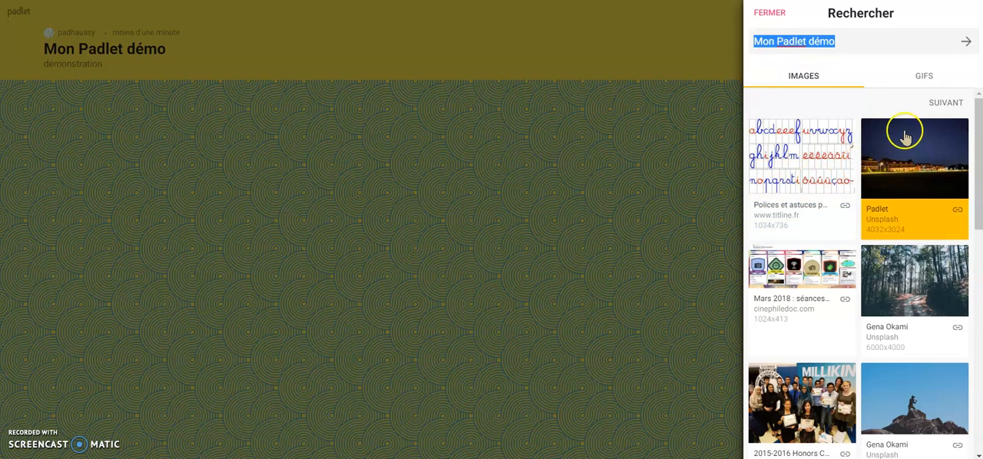
left_click(777, 40)
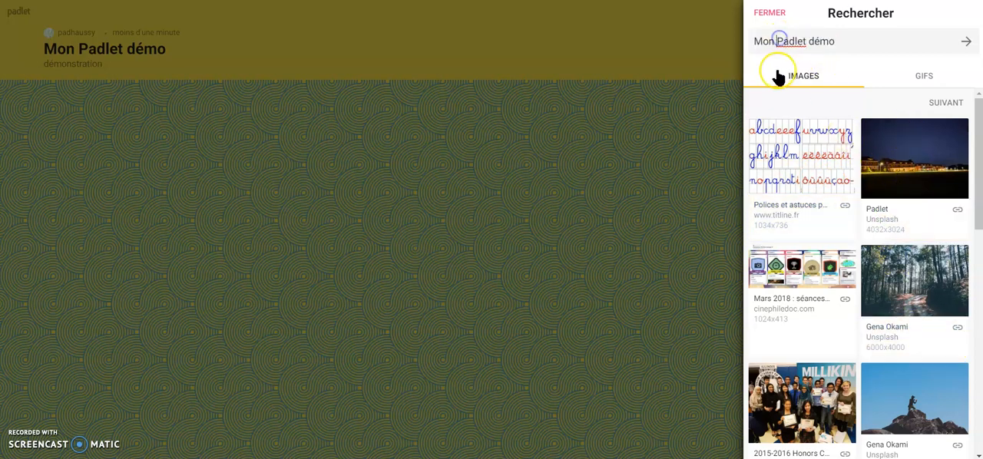
key("BackSpace")
key("BackSpace")
key("BackSpace")
key("BackSpace")
key("BackSpace")
key("BackSpace")
key("BackSpace")
key("BackSpace")
key("BackSpace")
left_click(841, 50)
left_click(965, 41)
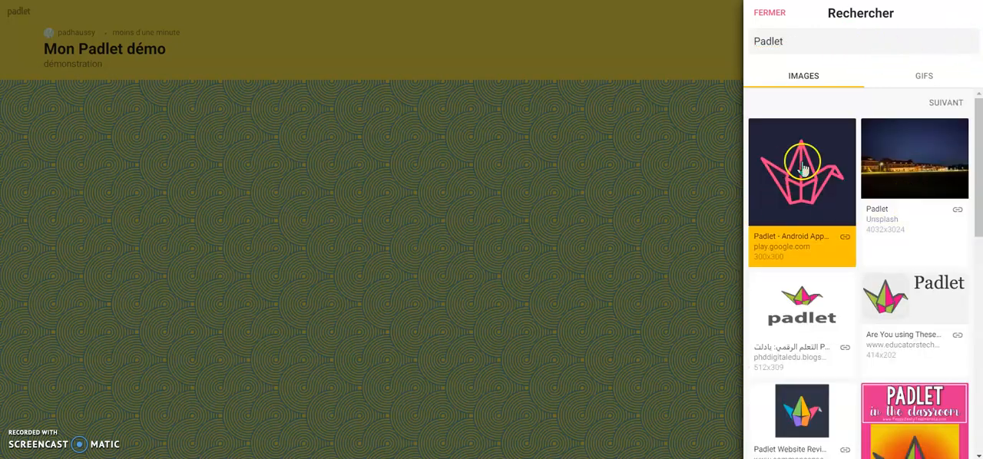
left_click(803, 168)
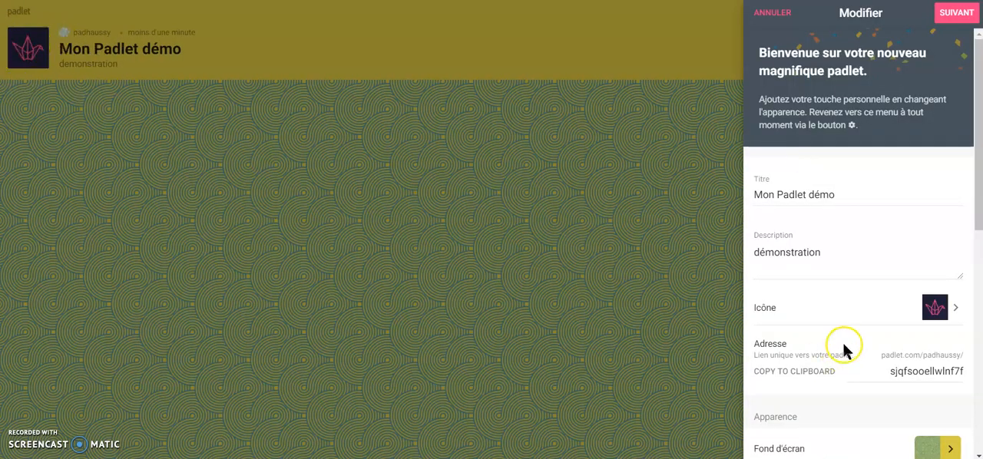
Step: Replace the random ending of the padlet's address with "padletdemo"
scroll(822, 333, "down", 1)
scroll(822, 333, "down", 1)
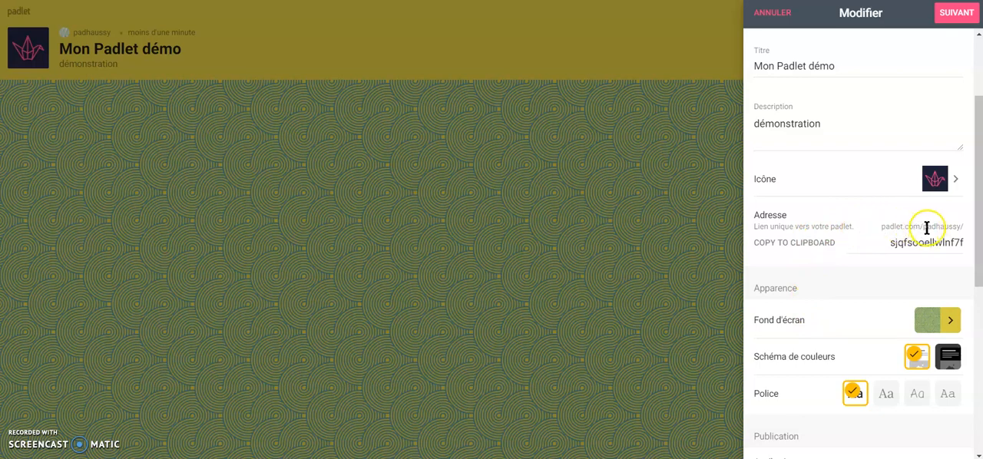
left_click_drag(921, 228, 960, 226)
left_click_drag(890, 245, 962, 246)
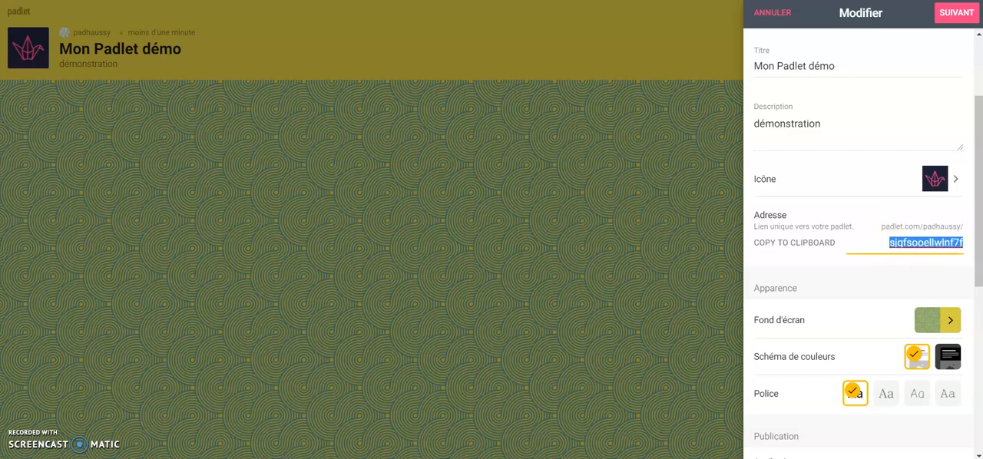
left_click(905, 261)
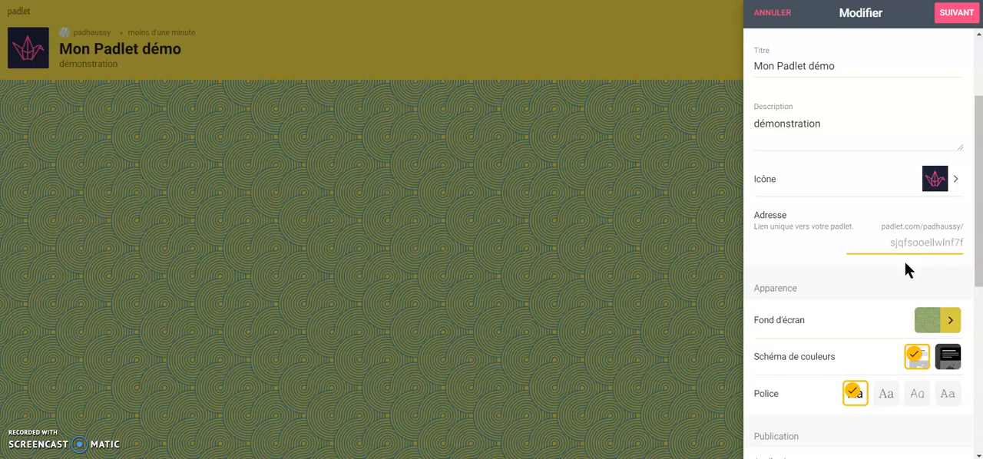
type("padletdemo")
left_click(828, 262)
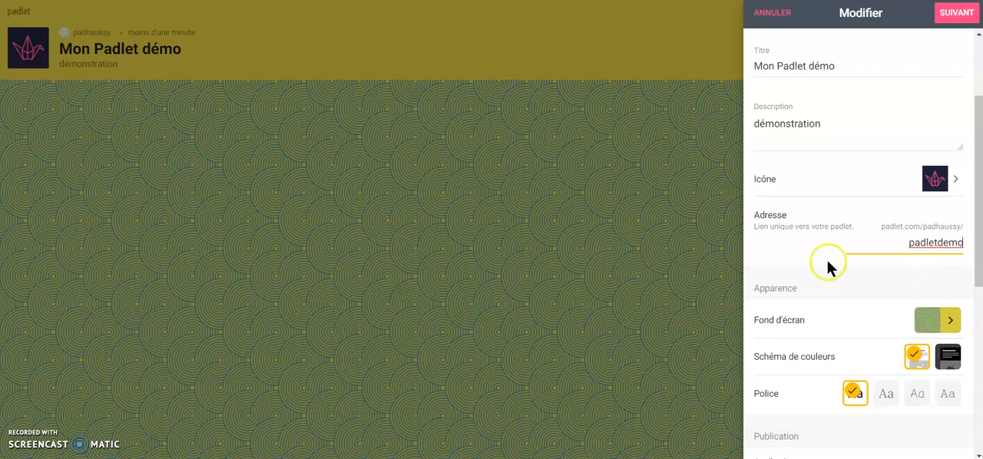
Step: Set the padlet's wallpaper to the Jetpack image and return to the main settings
scroll(818, 285, "down", 1)
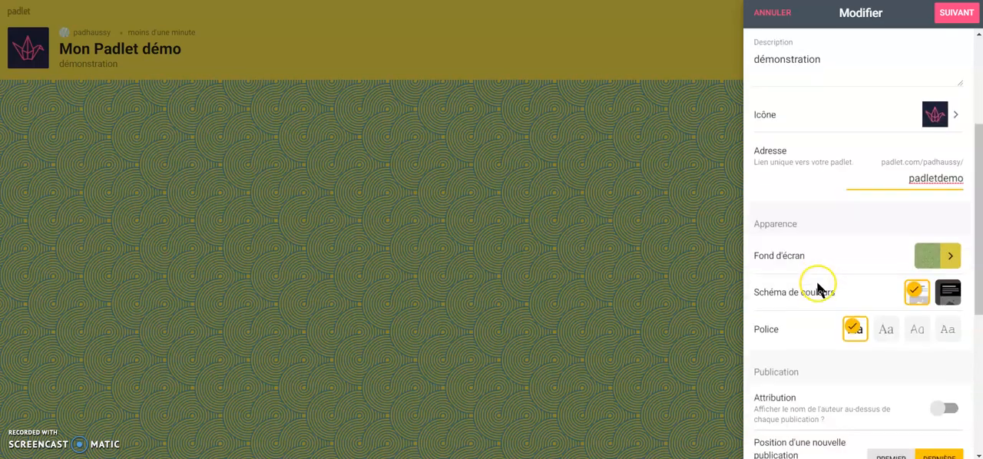
left_click(949, 258)
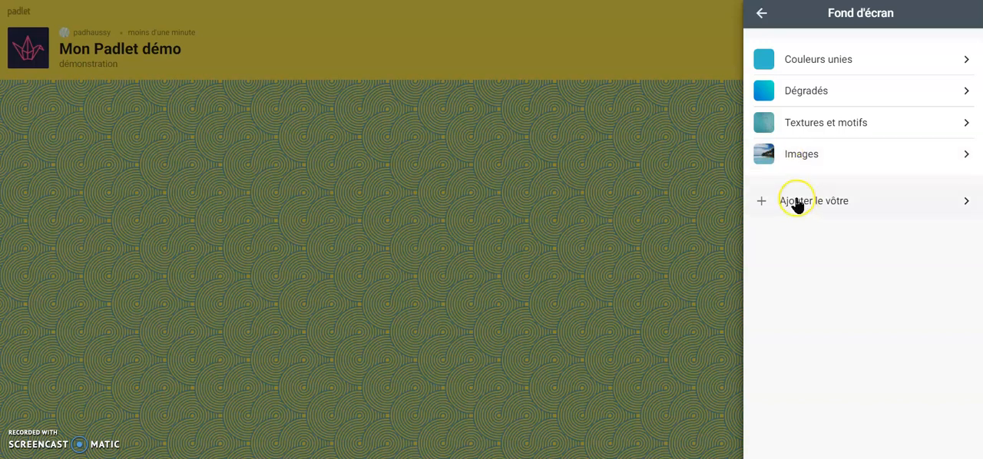
left_click(797, 156)
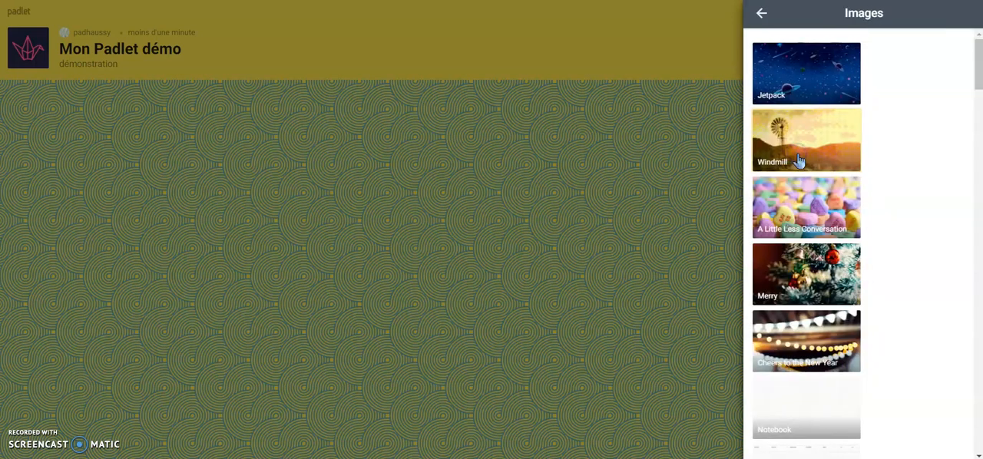
left_click(816, 58)
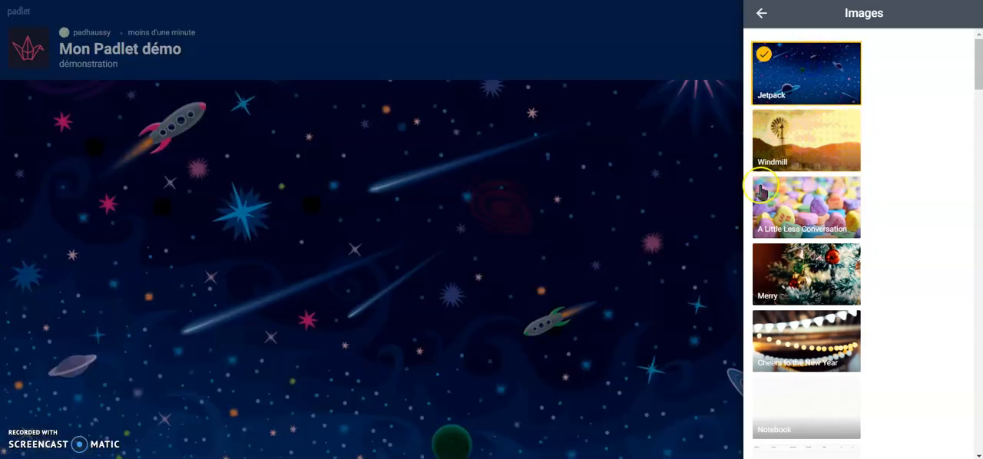
left_click(765, 21)
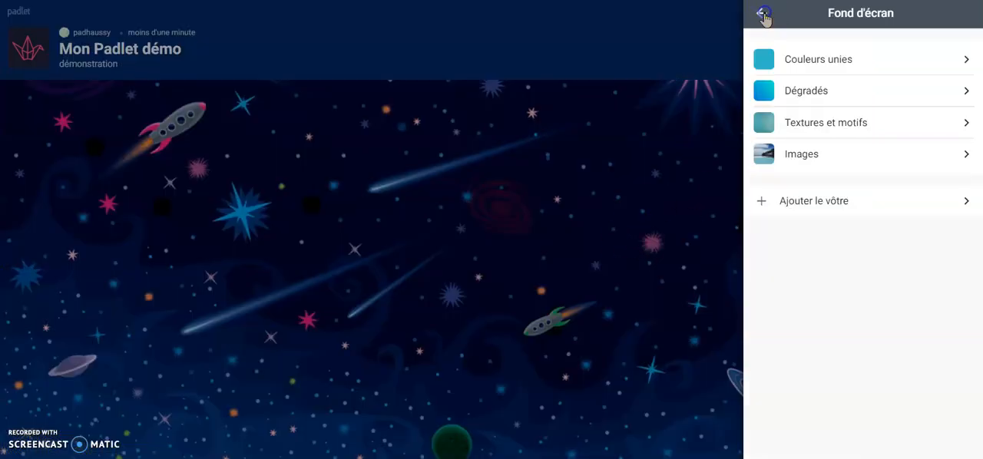
left_click(763, 16)
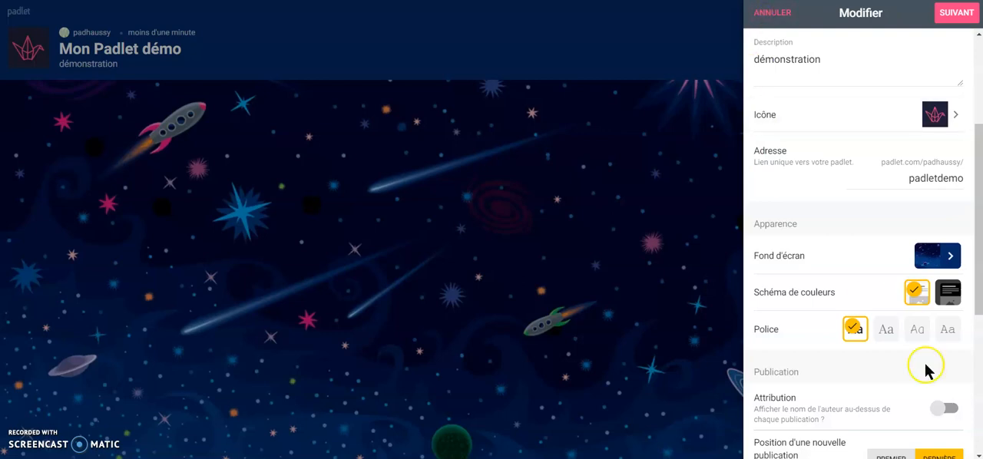
Step: Turn on author attribution above each post and allow users to comment on posts
scroll(834, 289, "down", 1)
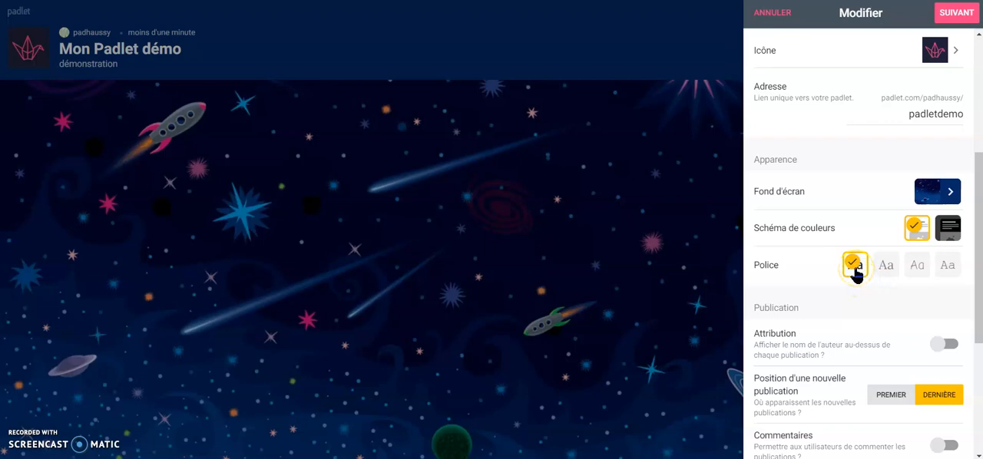
scroll(792, 269, "down", 3)
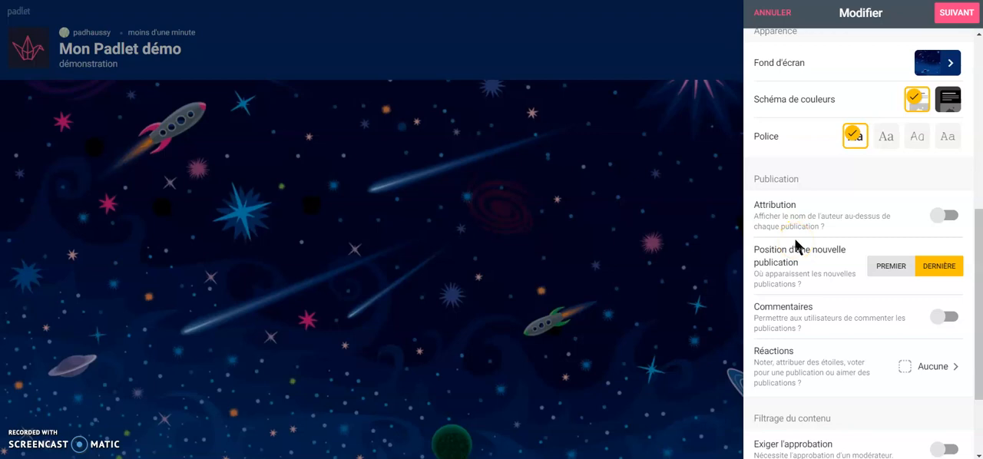
left_click(941, 221)
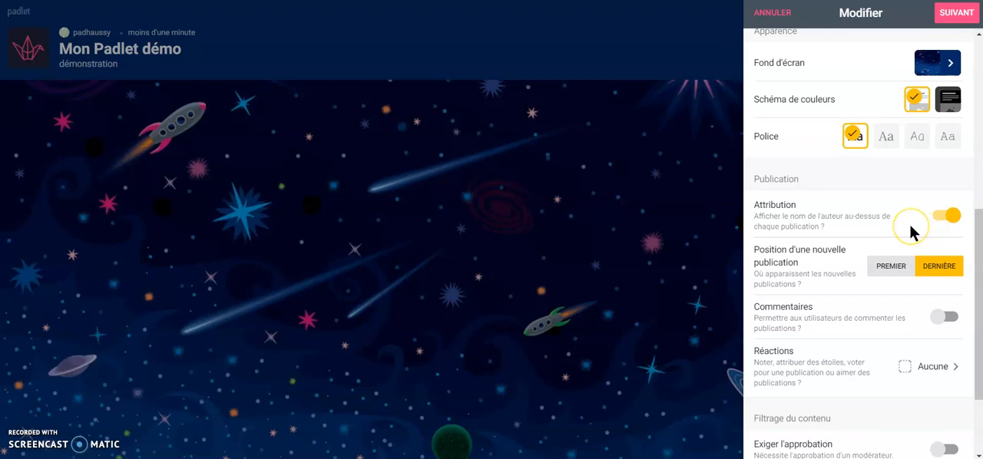
left_click(910, 226)
left_click(900, 226)
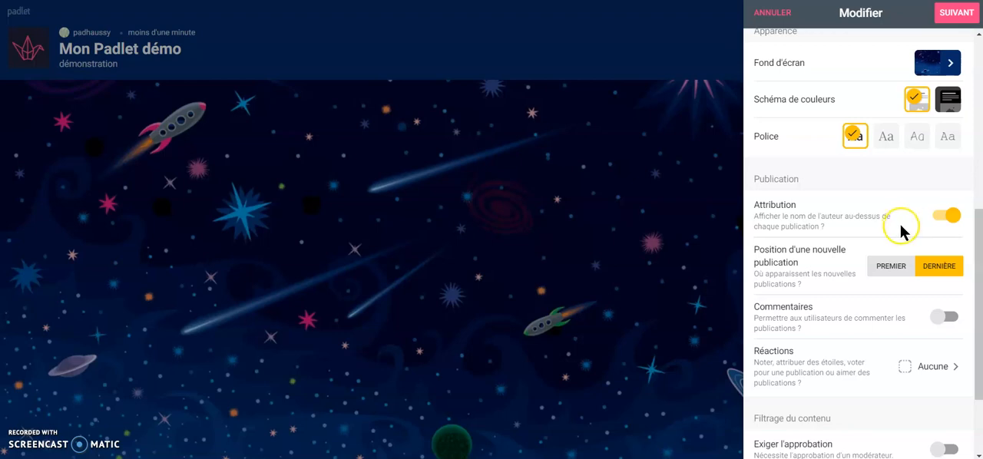
left_click(894, 228)
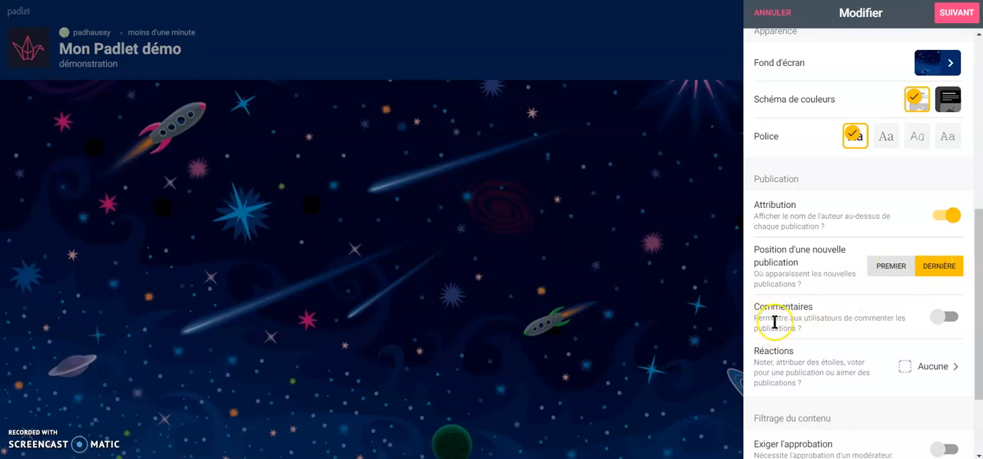
left_click(948, 316)
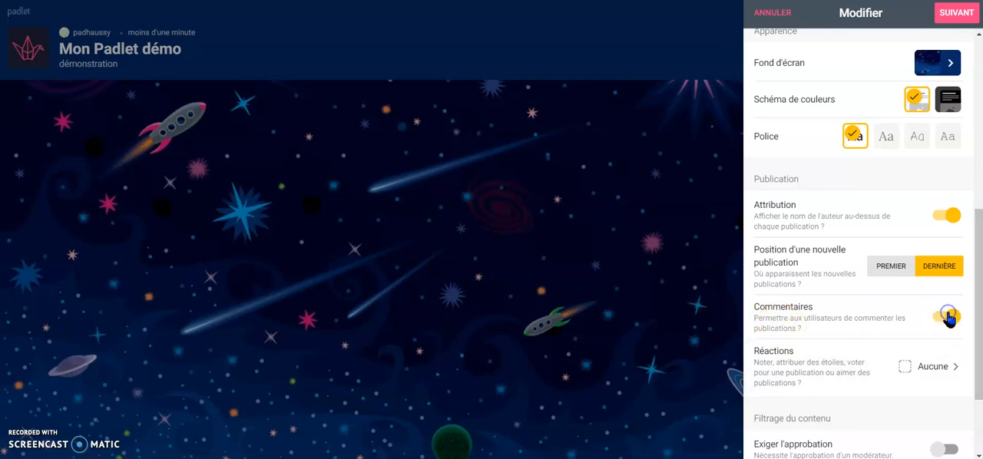
Step: Set the post reactions to Note with a maximum grade of 20
scroll(851, 341, "down", 2)
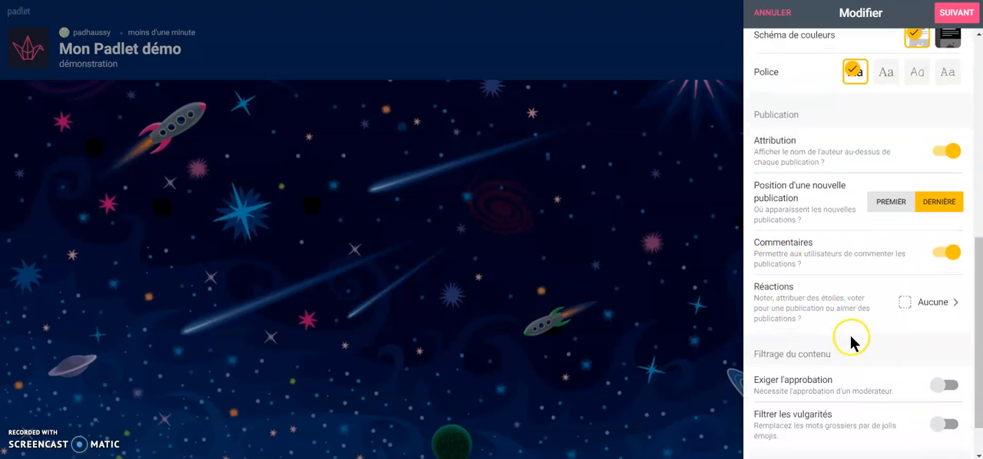
left_click(905, 305)
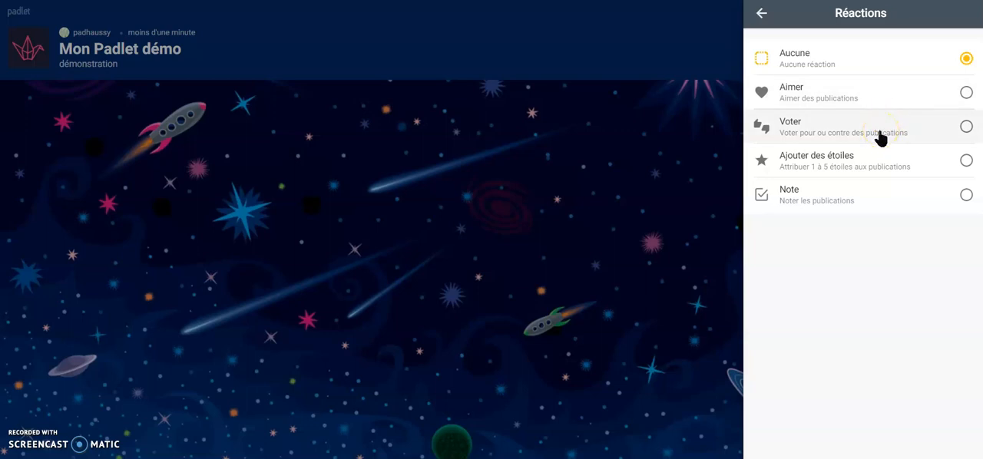
left_click(942, 200)
double_click(939, 238)
type("20")
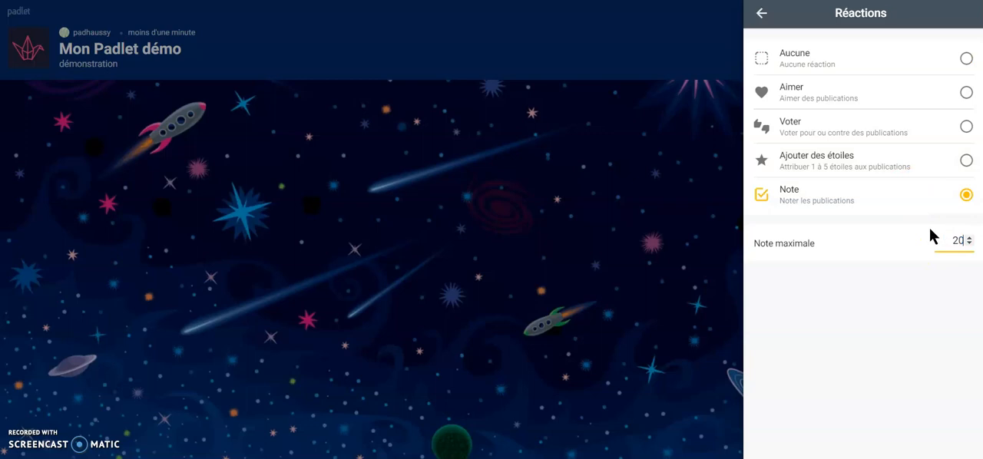
left_click(762, 13)
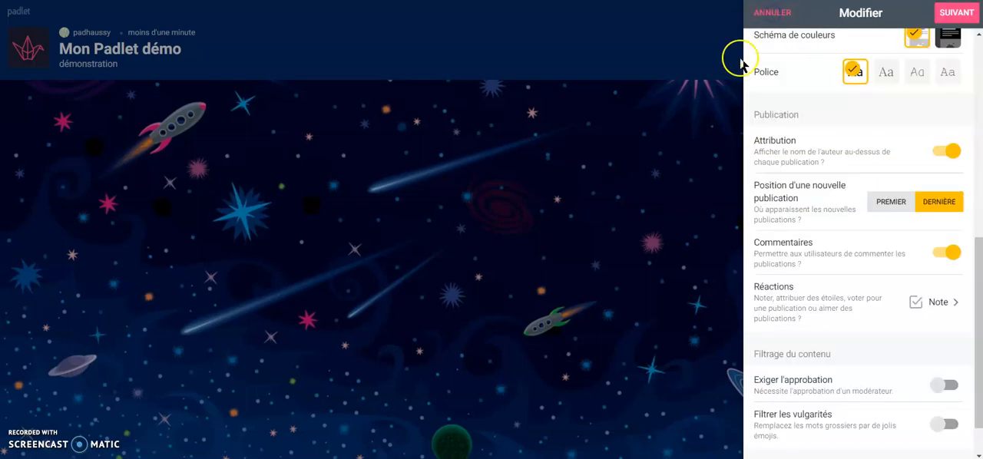
Step: Turn on both content filters: moderator approval of posts and replacement of profanity
scroll(809, 354, "down", 1)
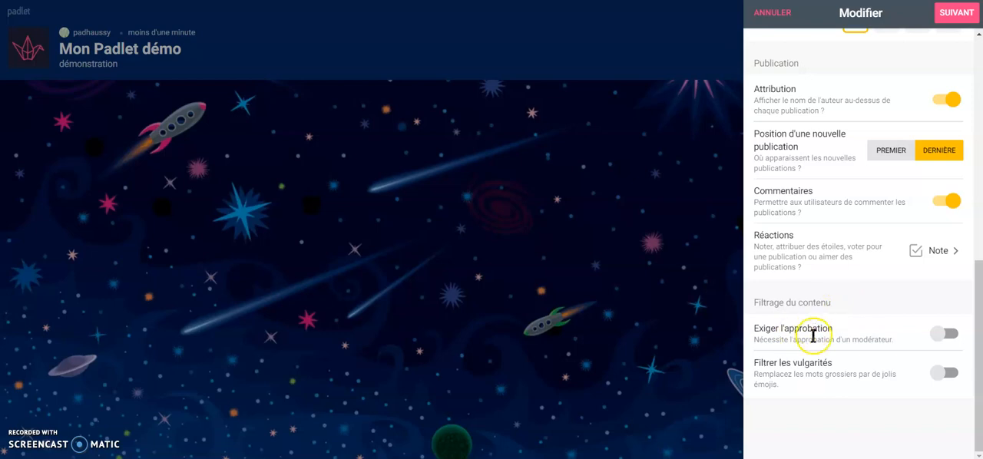
left_click(941, 339)
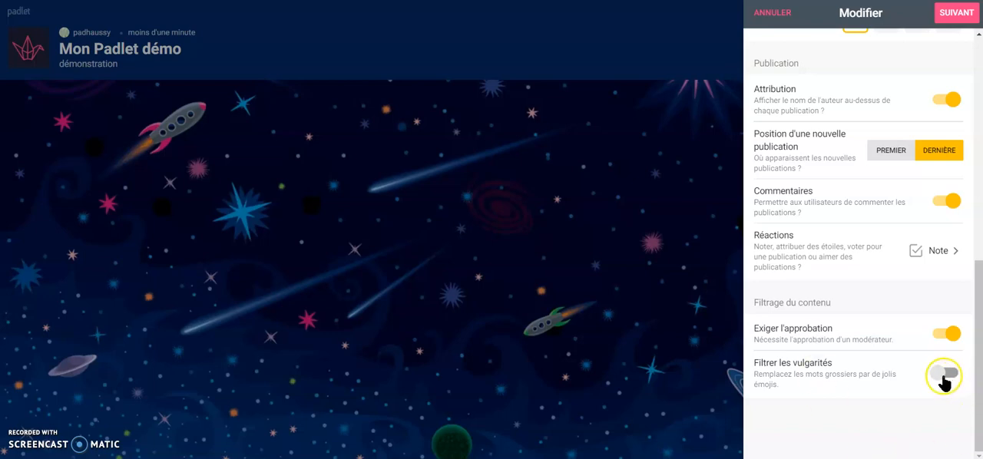
left_click(946, 377)
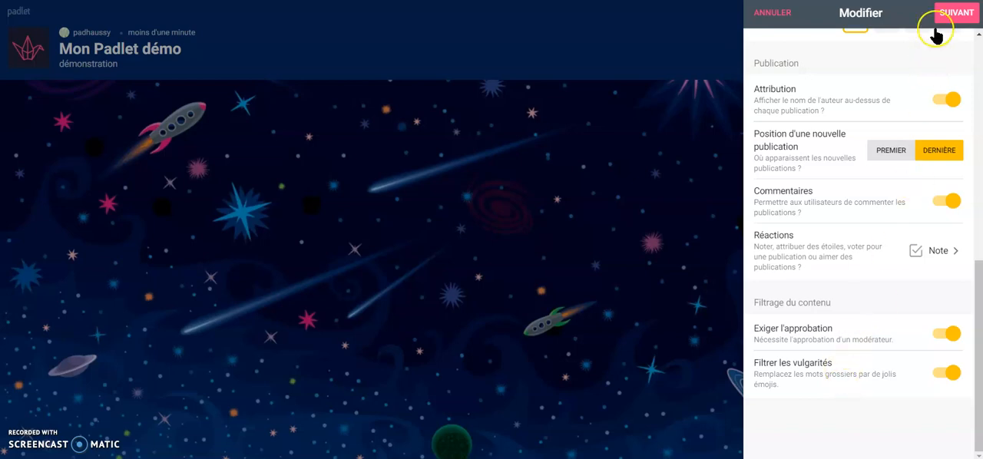
Step: Finish the padlet setup, start posting, and title the first column "Colonne 1"
left_click(961, 13)
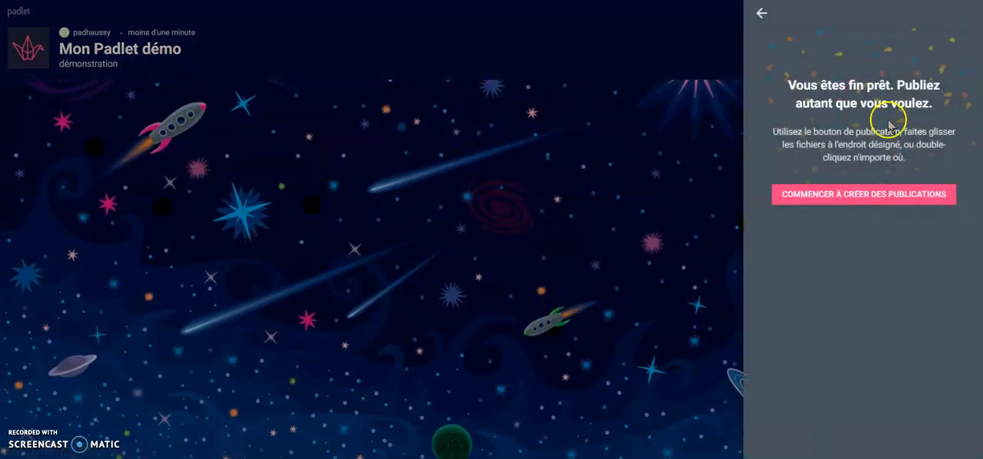
left_click(853, 193)
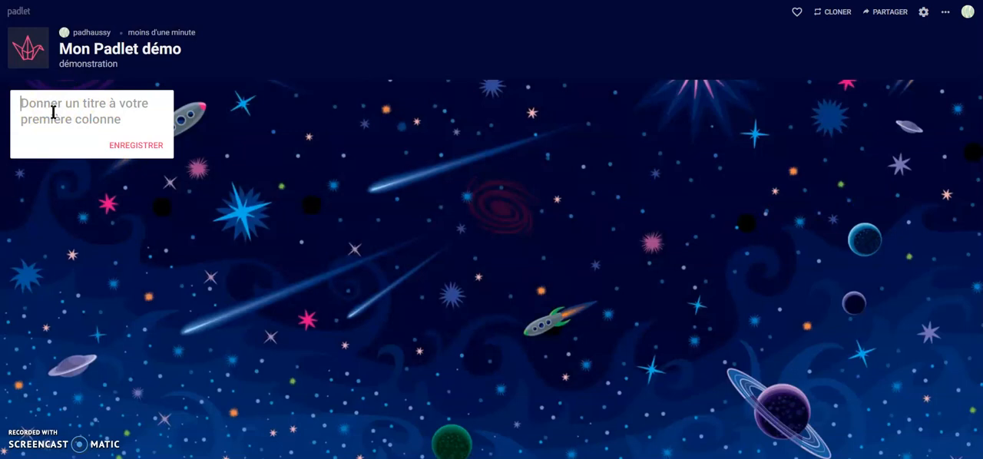
type("Colonne 1")
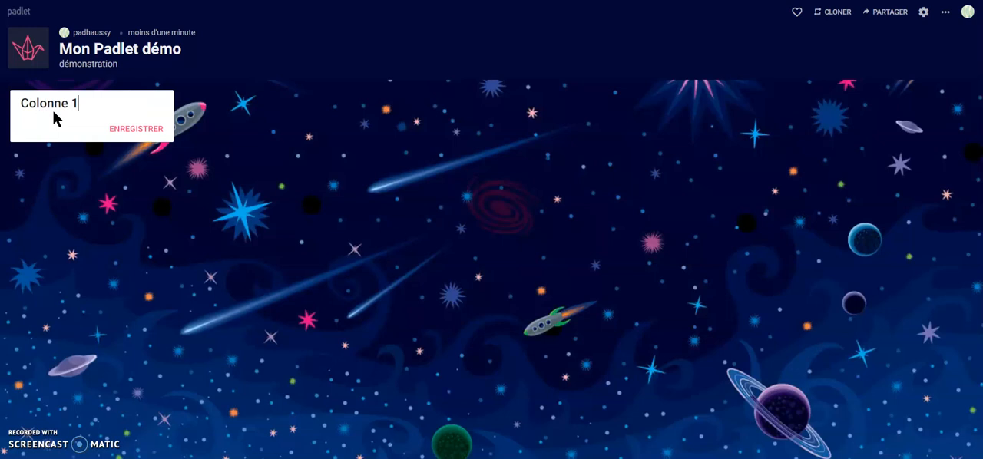
key("Return")
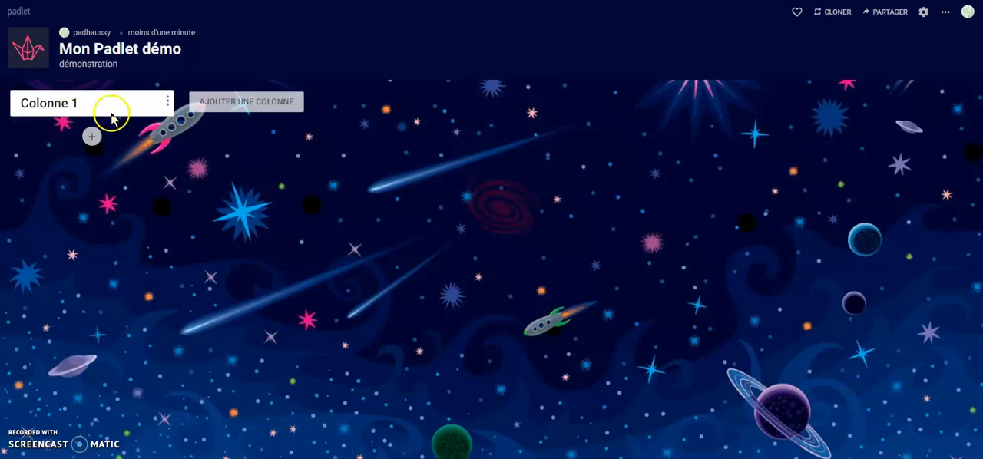
Step: Add a second column titled "Colonne 2"
left_click(256, 102)
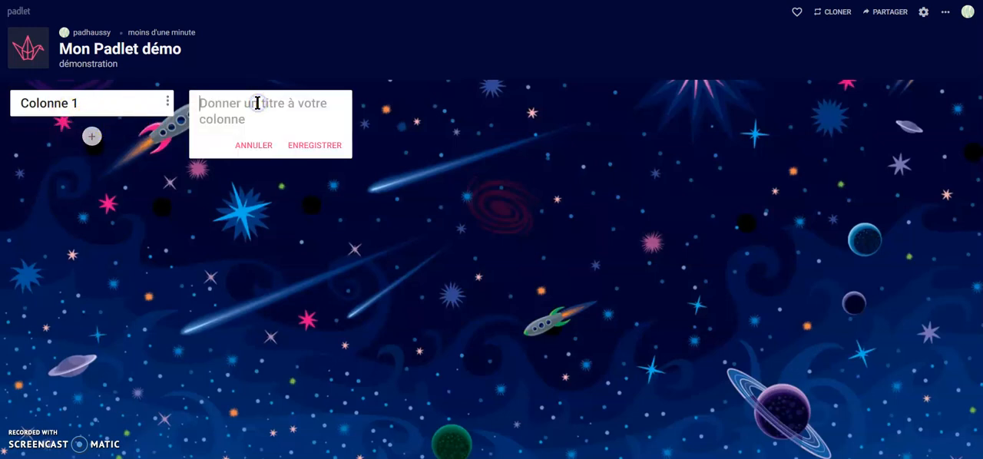
type("Colonne 2")
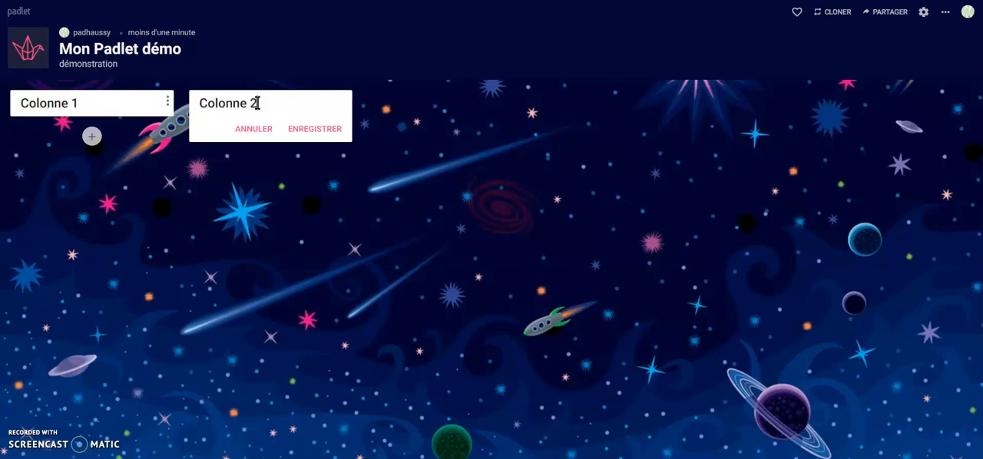
key("Return")
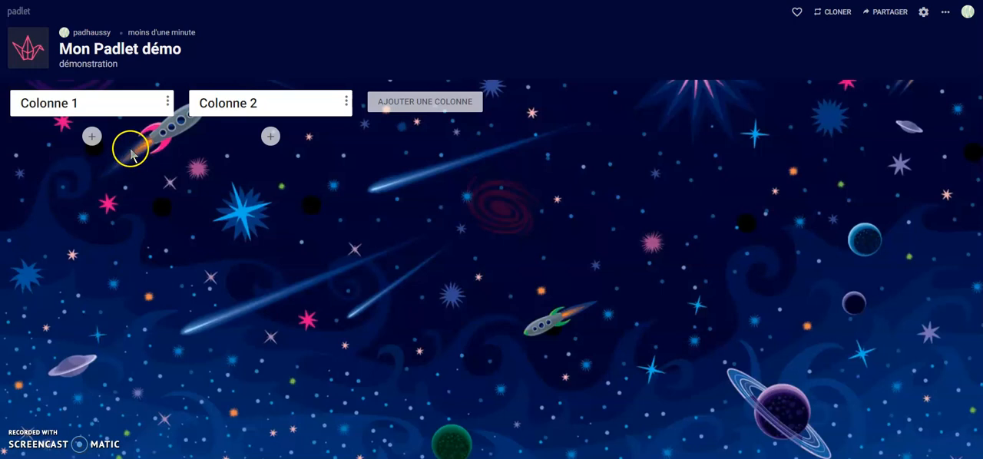
Step: Add a post to Colonne 1 with the title "Publi 1" and the body text "fdjgqldfjkhqf"
left_click(90, 137)
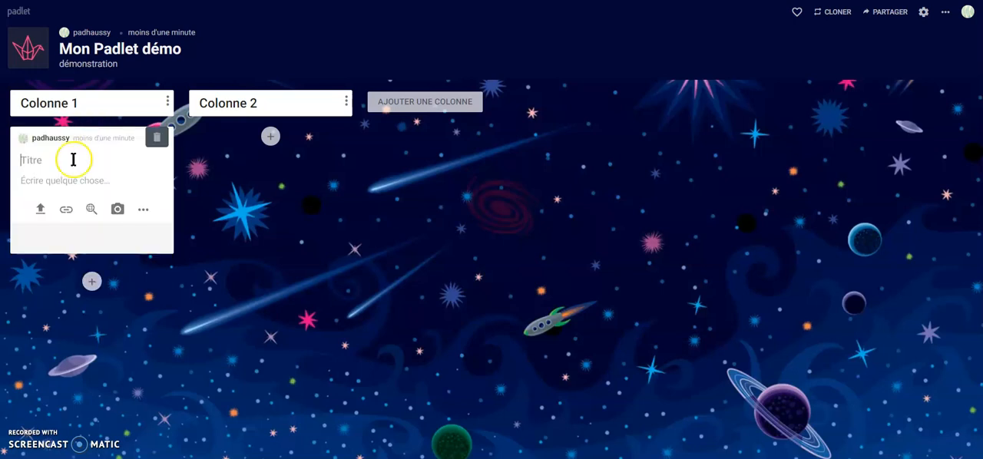
type("Publi 1")
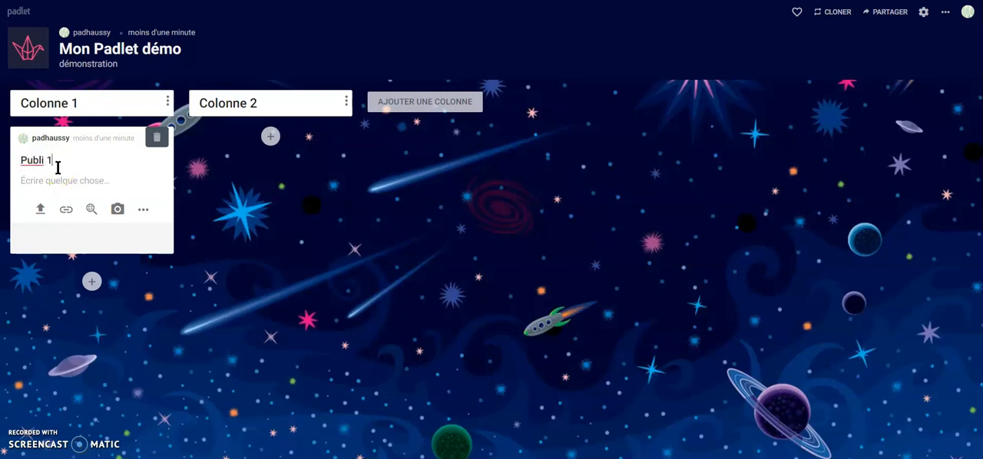
left_click(91, 182)
left_click(44, 176)
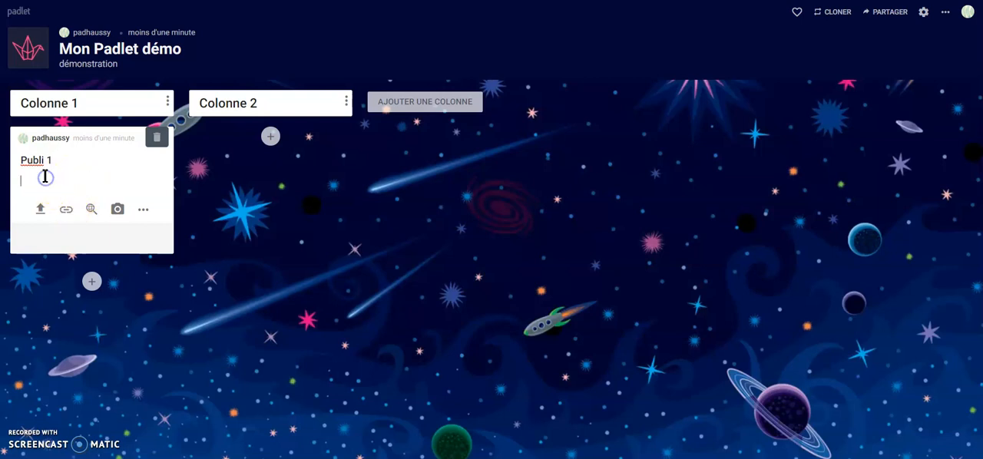
type("fdjgqldjkhqf")
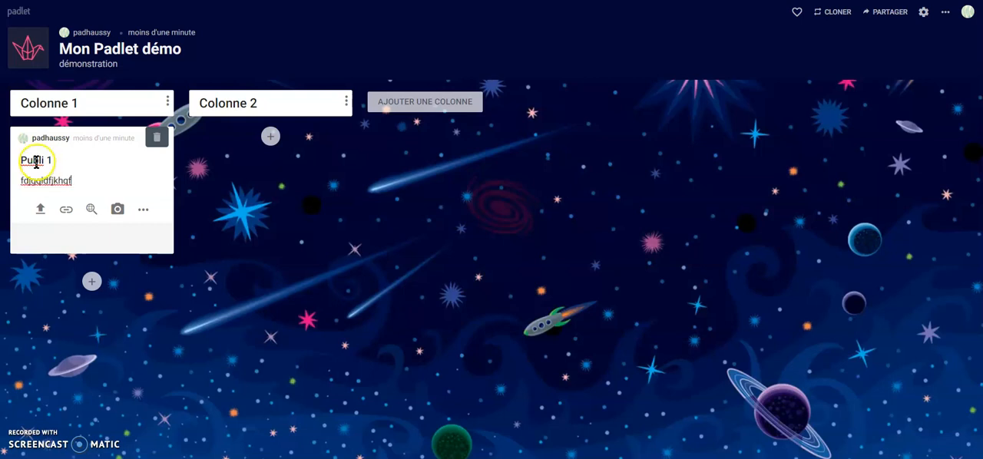
left_click(37, 212)
left_click(53, 213)
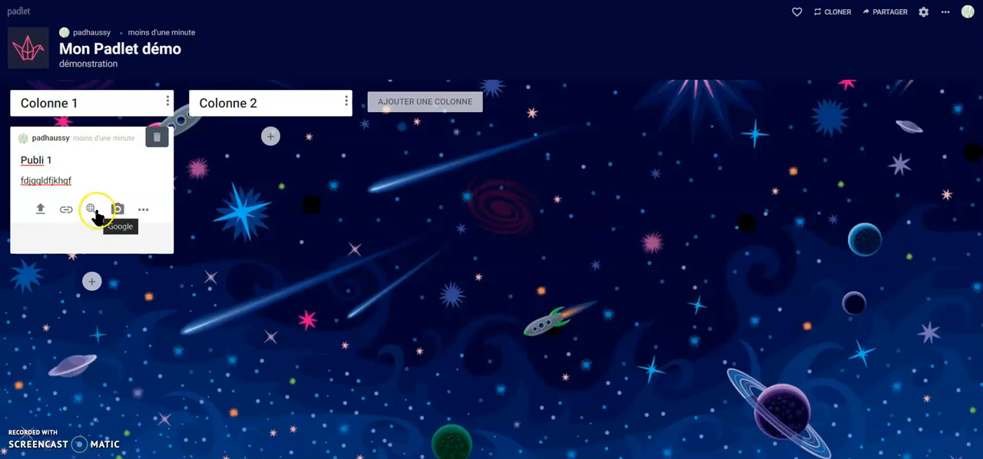
Step: Attach a freehand black drawing of a smiling face on a white canvas to the Publi 1 post
left_click(143, 215)
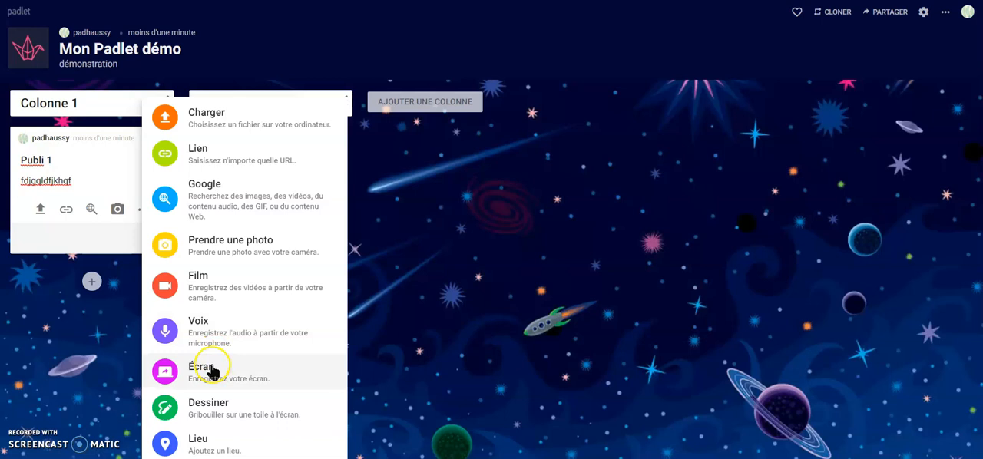
left_click(213, 413)
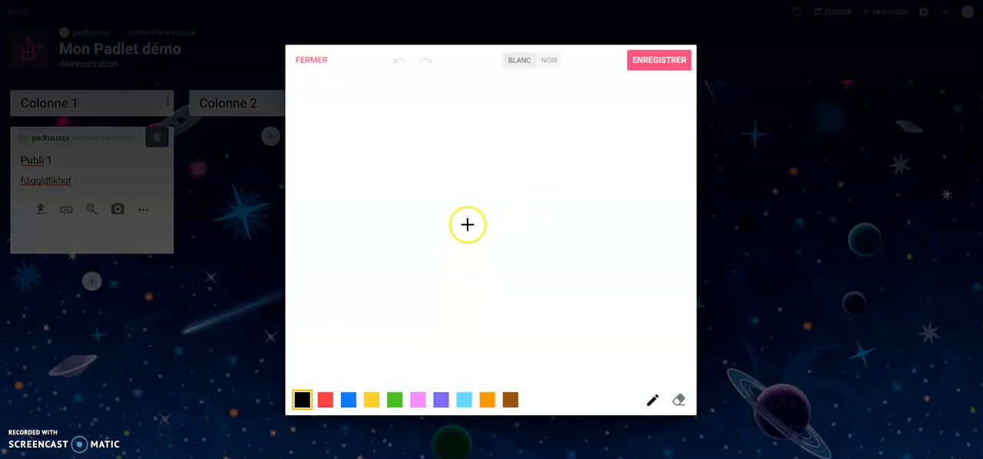
mouse_move(490, 132)
left_mouse_down()
mouse_move(406, 115)
mouse_move(572, 262)
mouse_move(469, 111)
left_mouse_up()
left_click_drag(415, 151, 503, 163)
left_click_drag(420, 182, 513, 201)
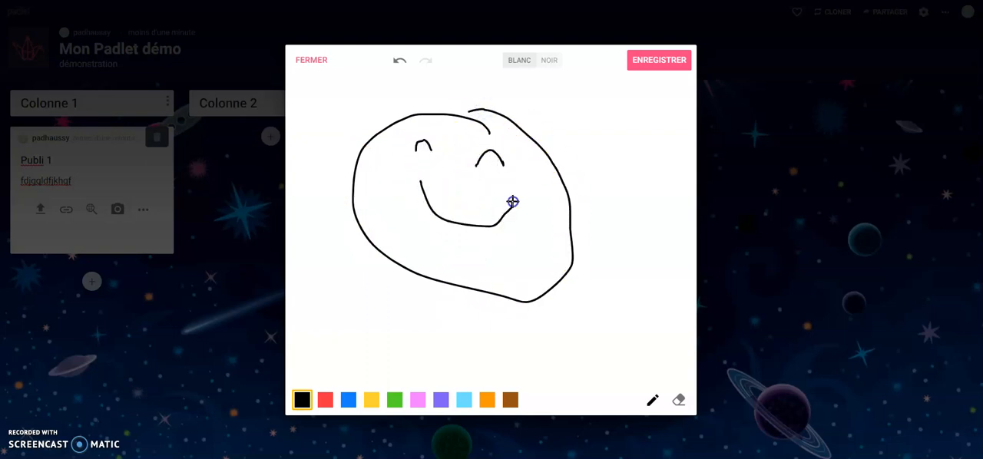
left_click(657, 66)
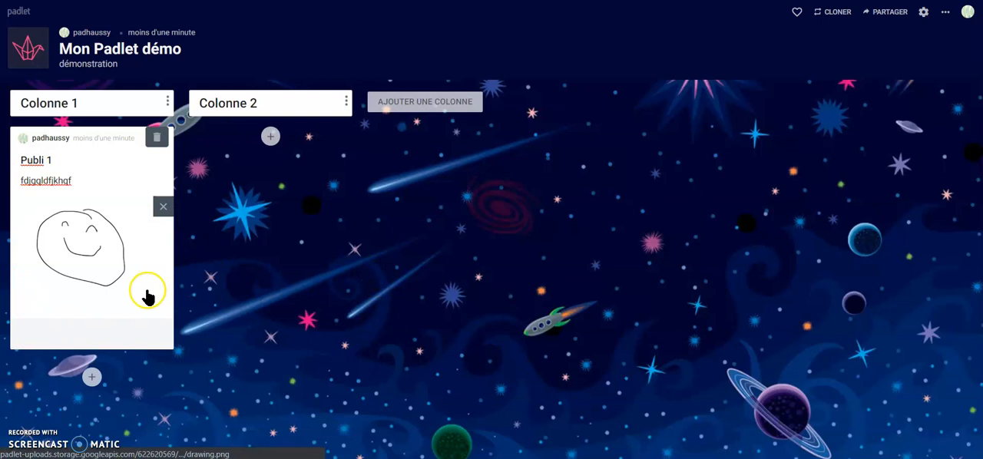
Step: Add a second post to Colonne 1 with a satellite map of Lille as its attached location
left_click(92, 377)
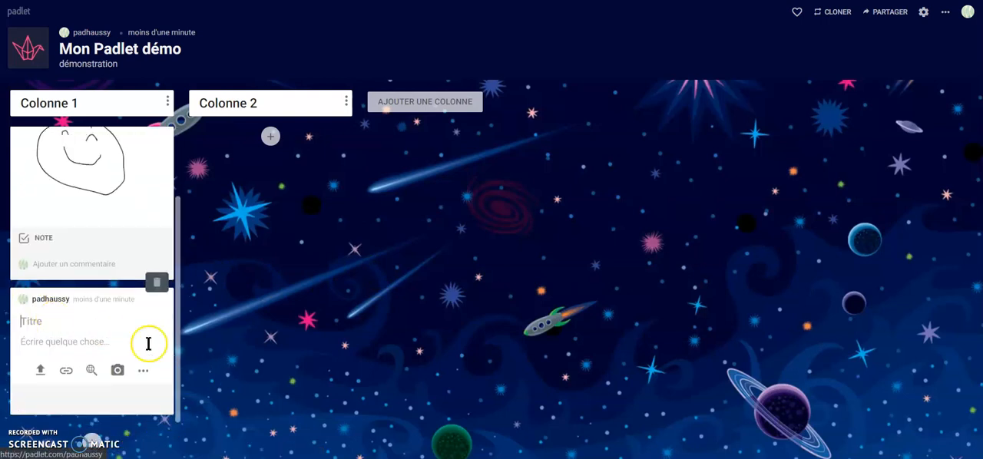
left_click(142, 370)
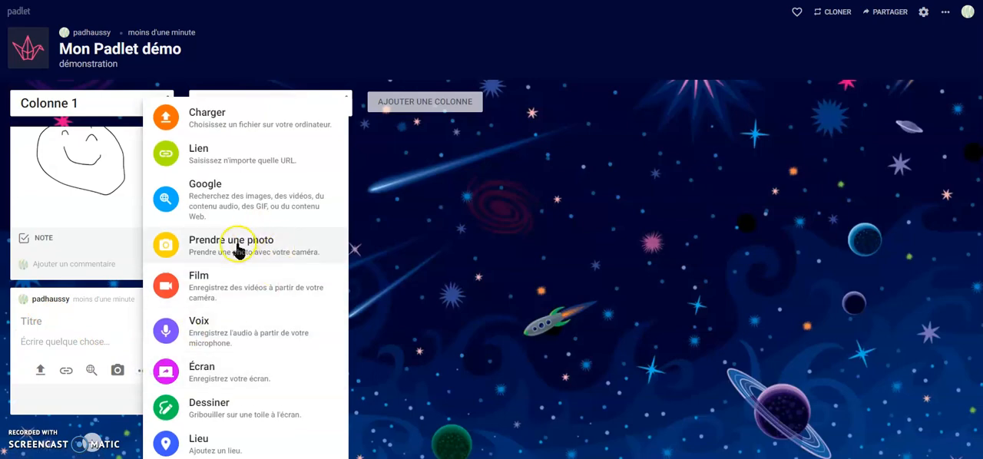
left_click(206, 441)
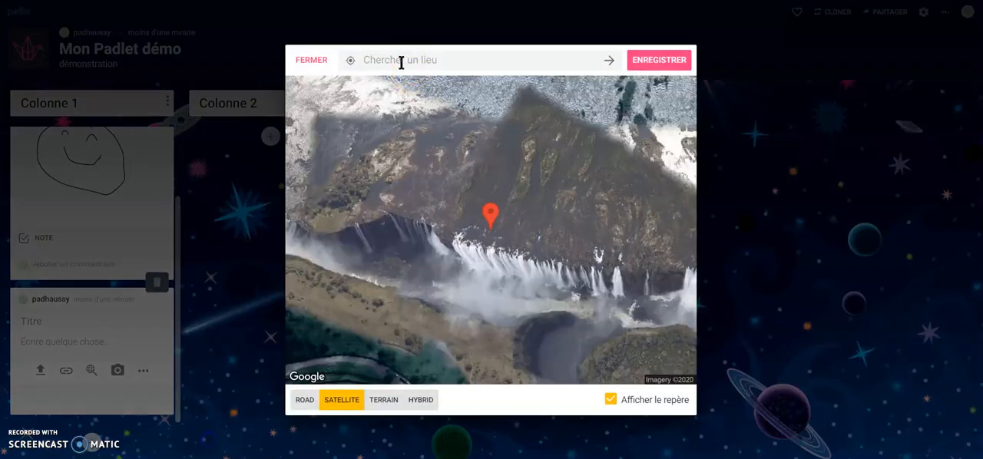
type("Lille")
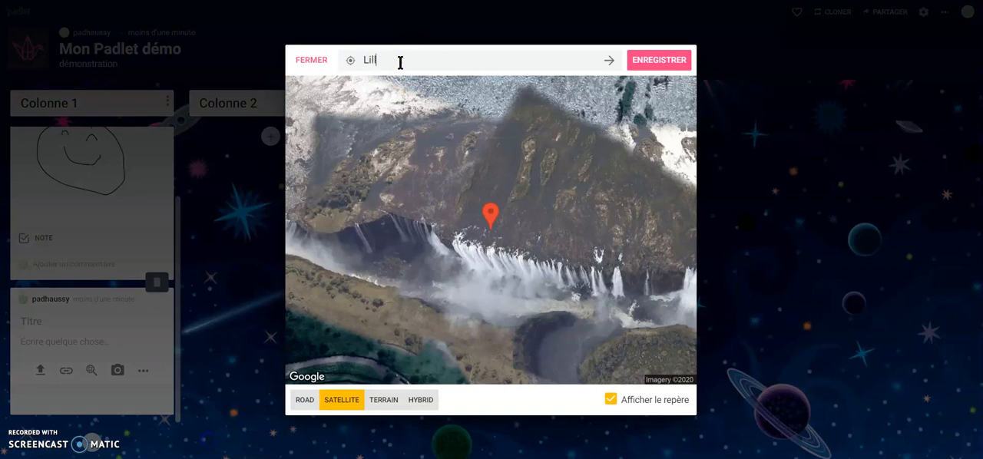
left_click(610, 60)
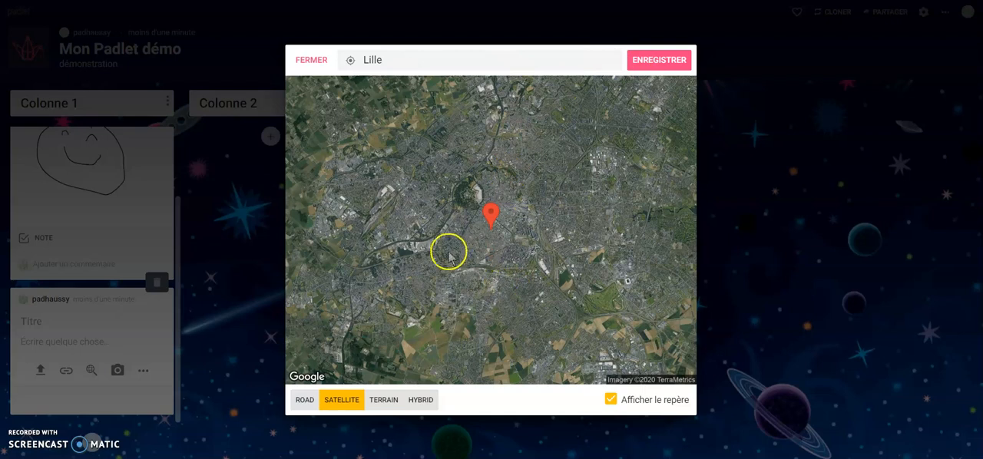
left_click(662, 62)
left_click(29, 318)
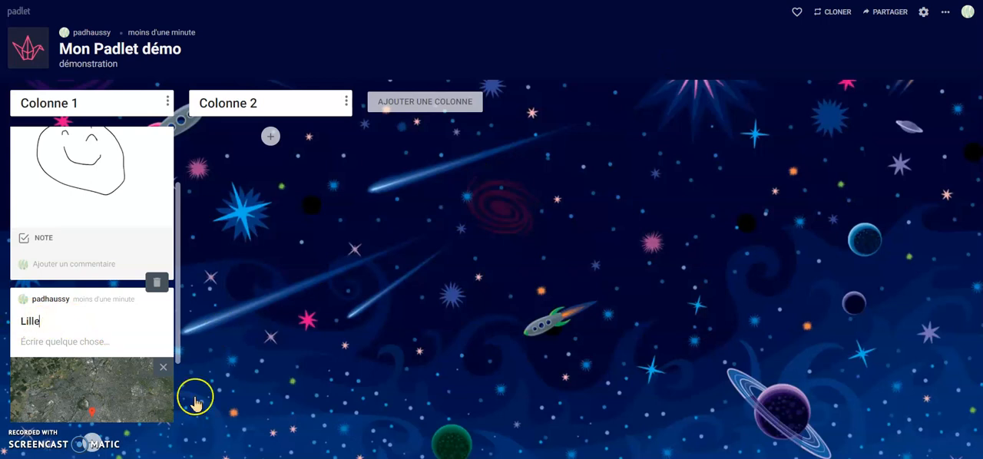
left_click(258, 290)
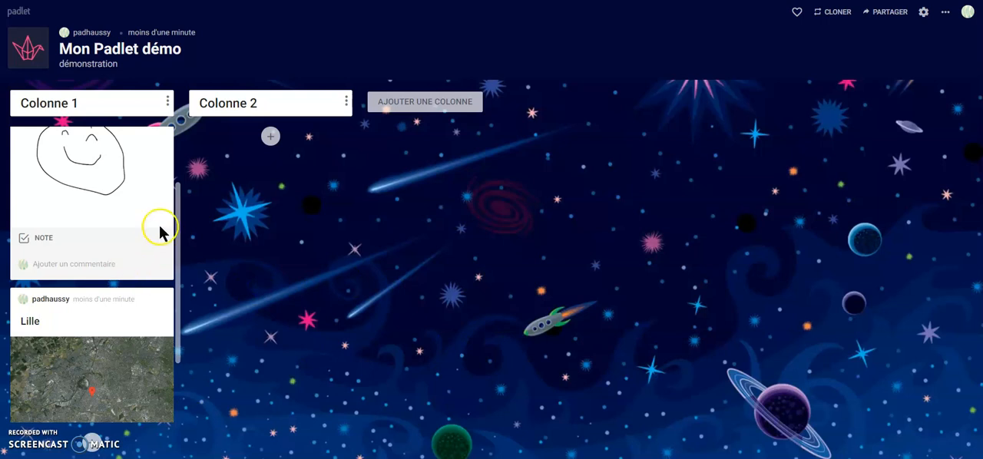
Step: Move the Lille post above the Publi 1 post in Colonne 1
left_click(147, 246)
mouse_move(146, 246)
left_mouse_down()
mouse_move(145, 389)
mouse_move(115, 458)
left_mouse_up()
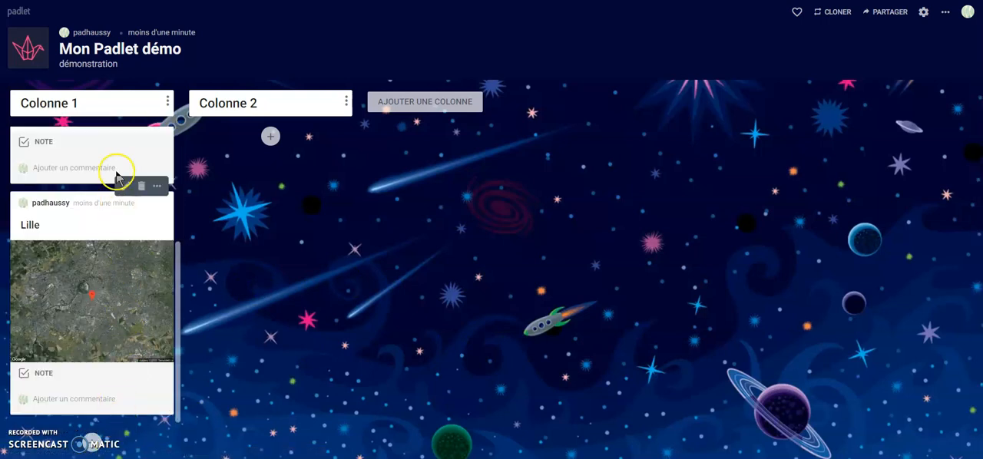
left_click_drag(140, 331, 139, 257)
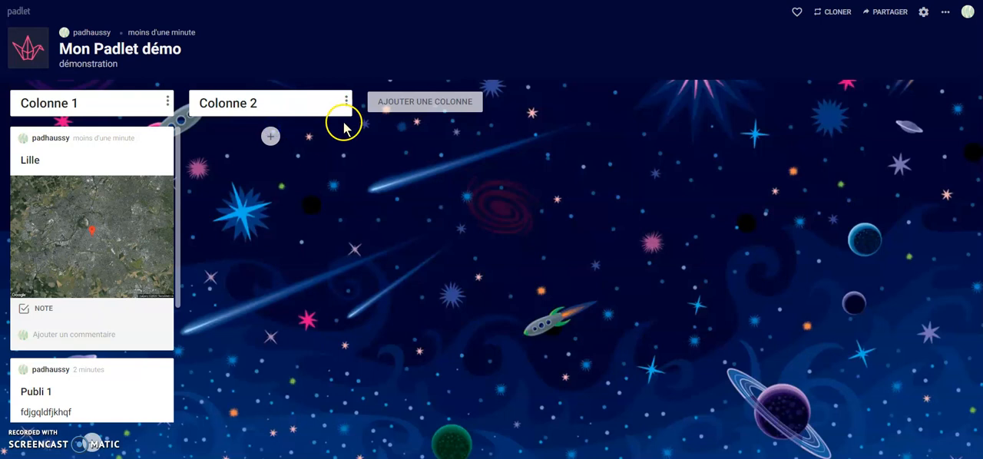
Step: Move Colonne 2 ahead of Colonne 1, and return it to its place after Colonne 1
left_click_drag(314, 99, 103, 72)
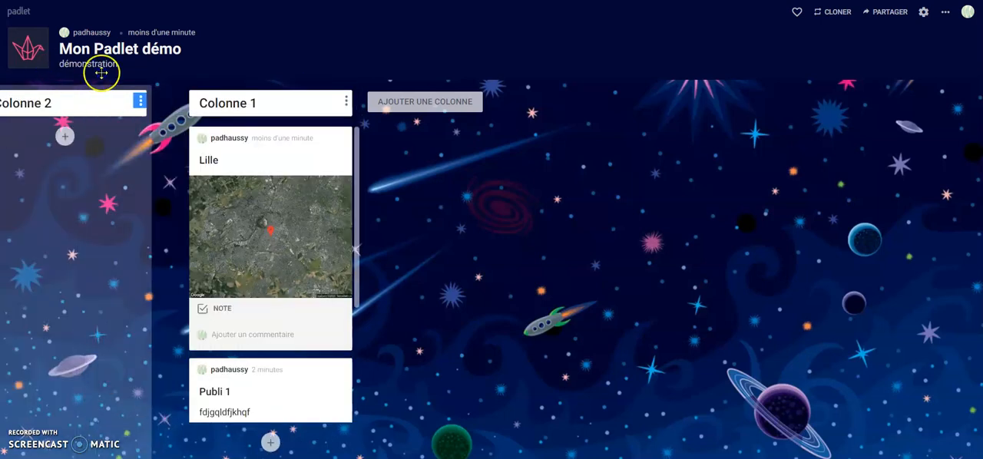
left_click_drag(148, 113, 291, 110)
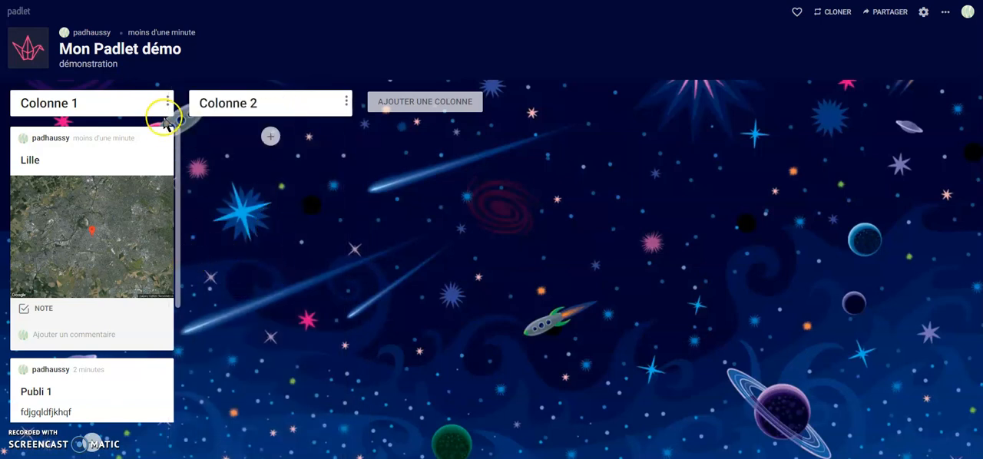
left_click(270, 136)
left_click(322, 213)
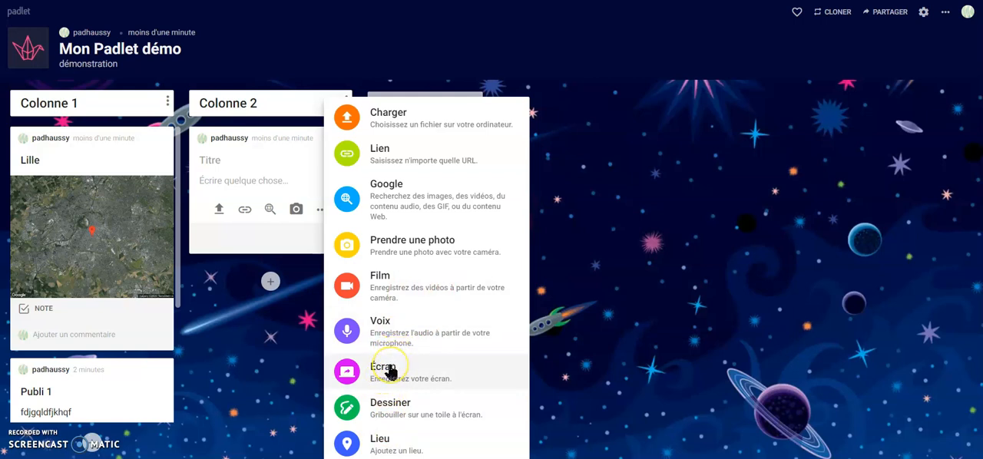
left_click(388, 370)
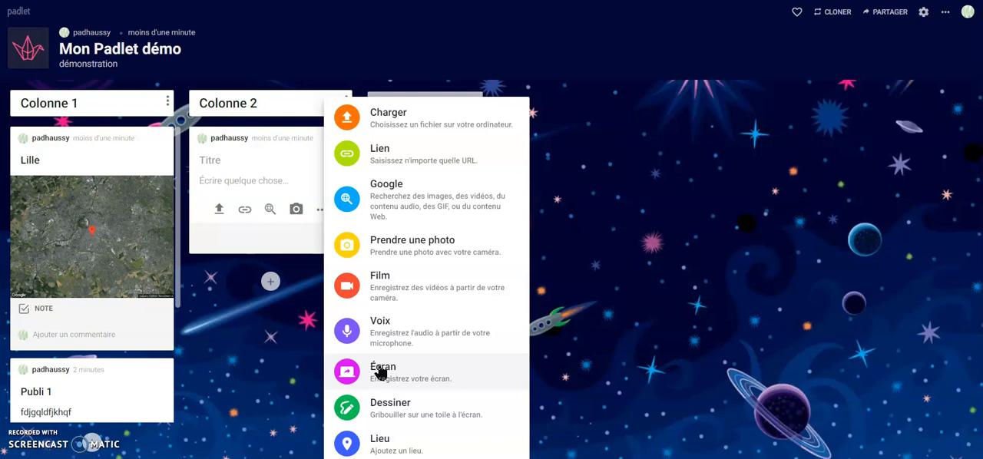
left_click(377, 354)
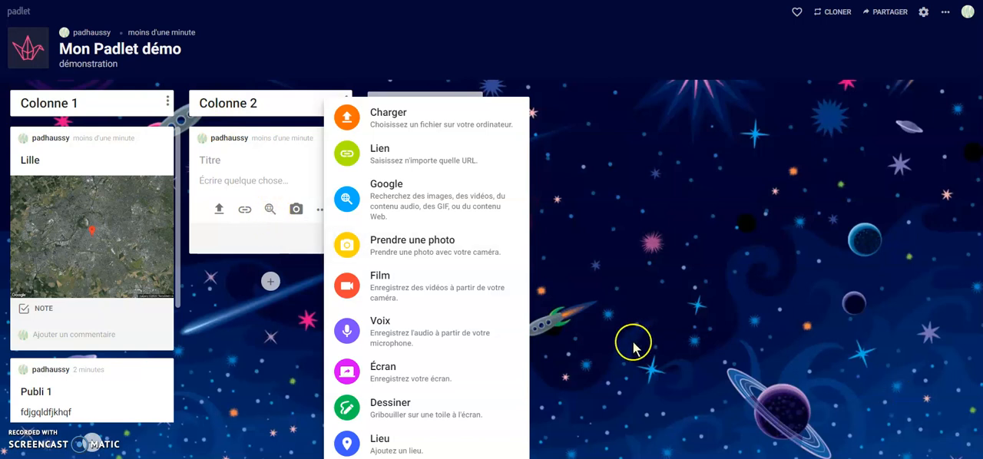
left_click(602, 286)
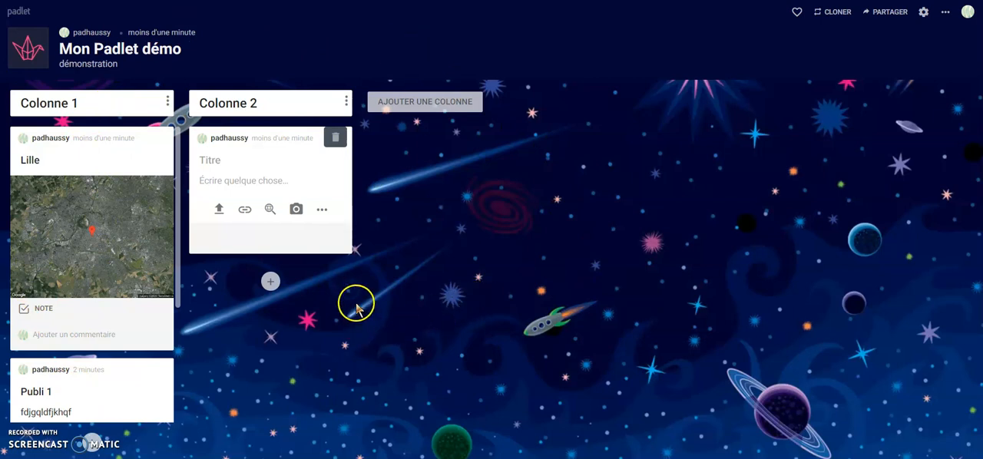
Step: Change the padlet's privacy to Mot de passe in the sharing settings and enter the access password
left_click(885, 13)
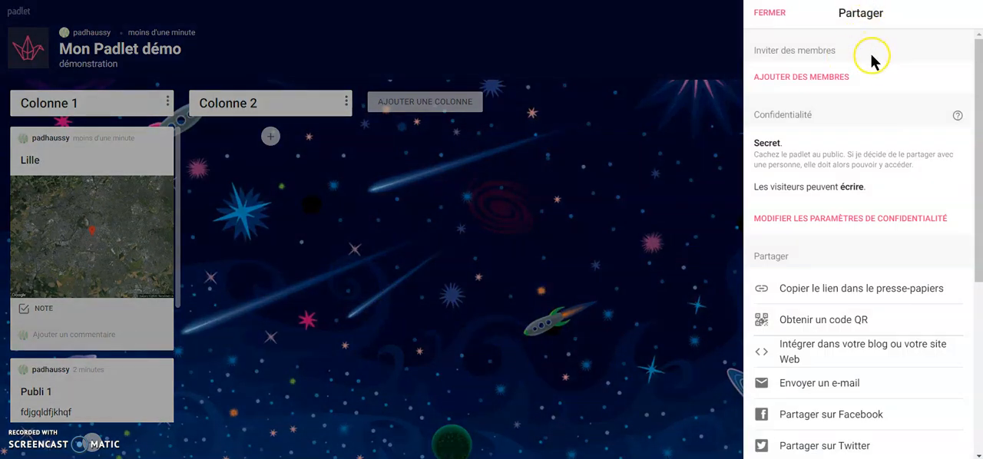
left_click(821, 220)
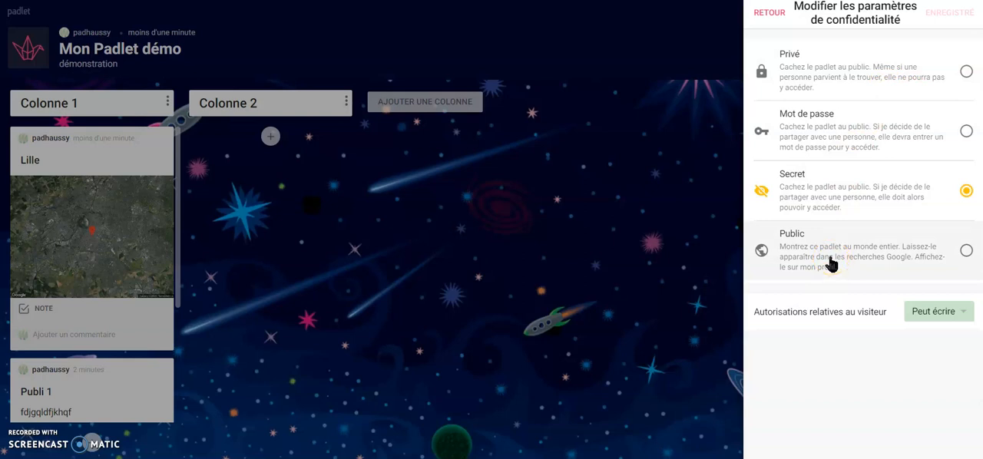
left_click(854, 137)
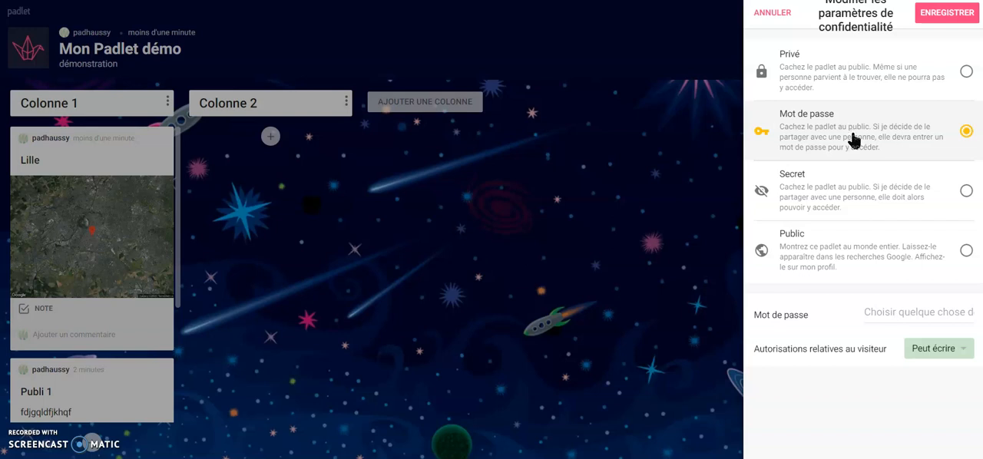
left_click(887, 312)
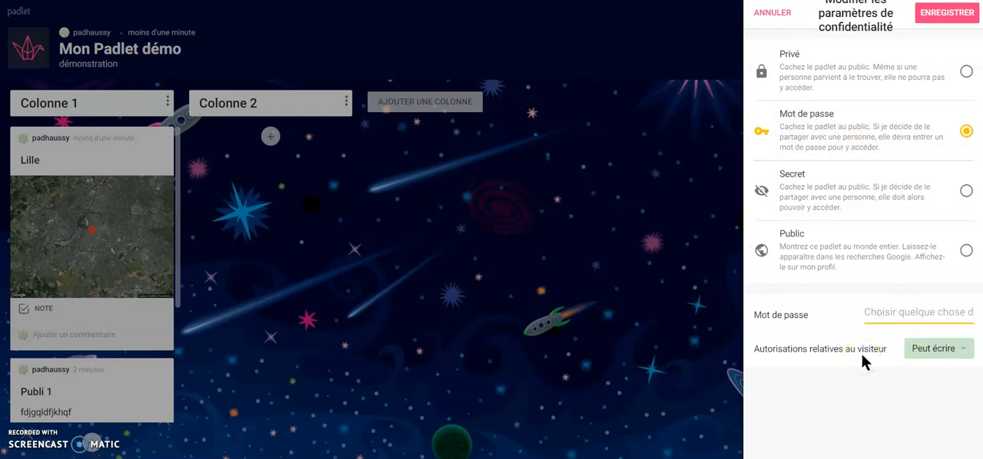
type("padlet")
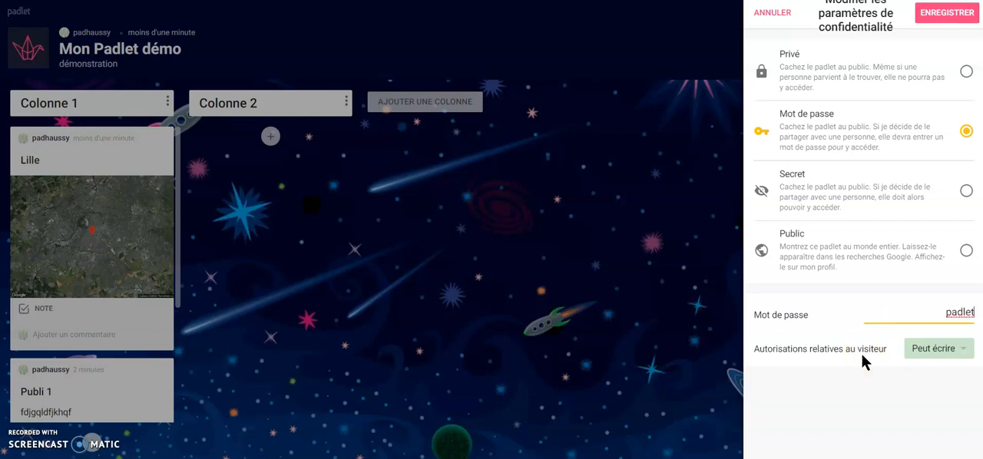
left_click(860, 367)
Step: Try the Peut consulter and Peut modifier visitor permissions, keep Peut écrire, and save the privacy settings
left_click(938, 350)
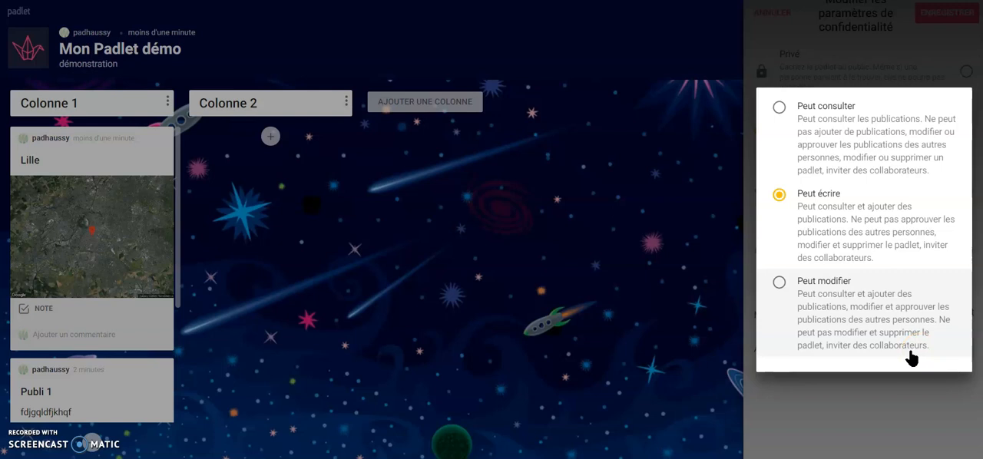
left_click(838, 136)
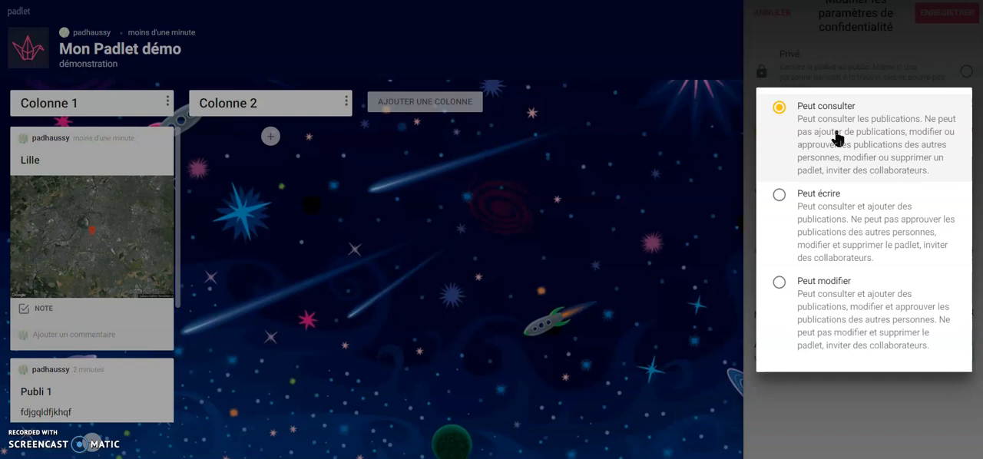
left_click(842, 225)
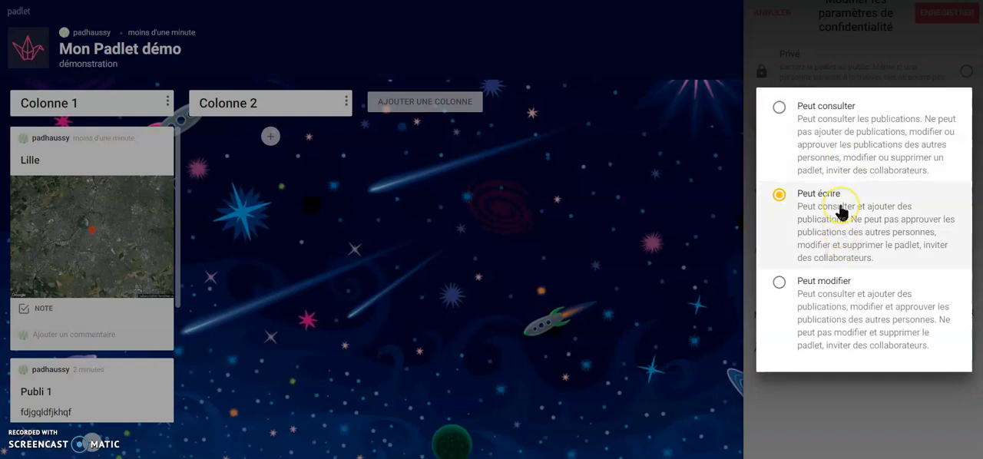
left_click(828, 286)
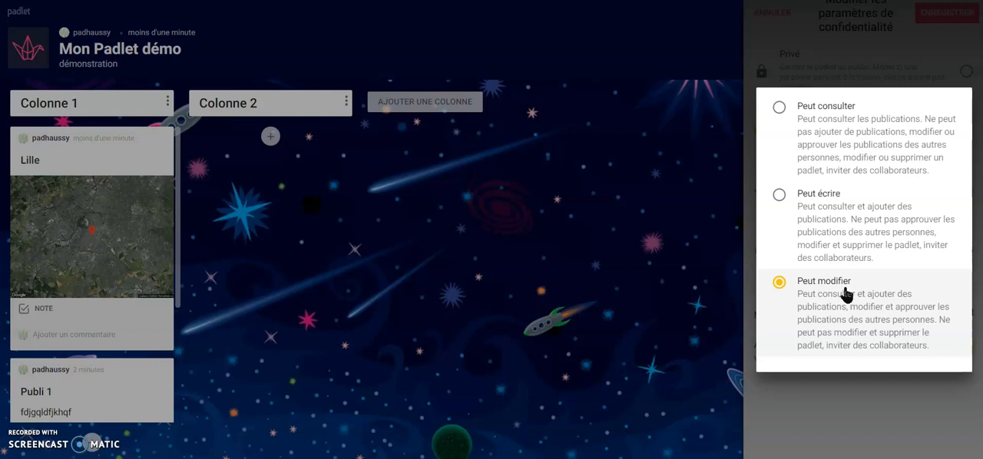
left_click(818, 132)
left_click(818, 218)
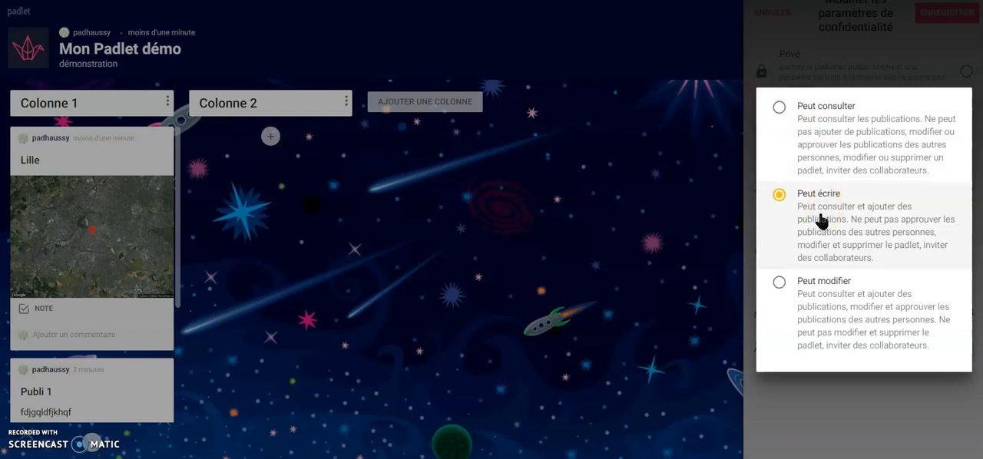
left_click(807, 421)
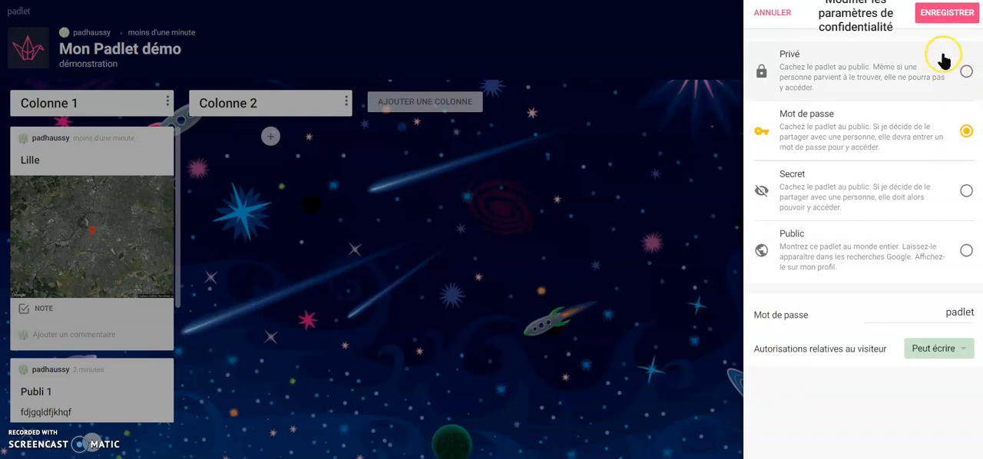
left_click(951, 23)
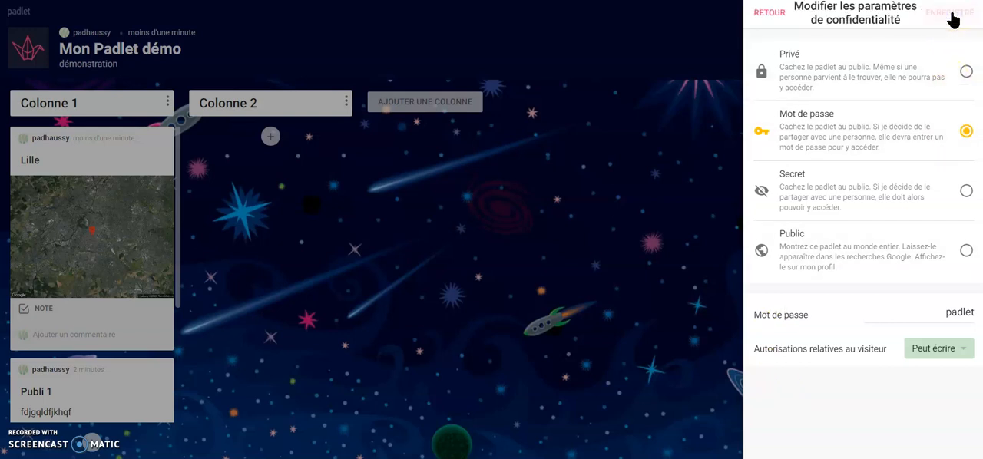
left_click(951, 21)
left_click(771, 15)
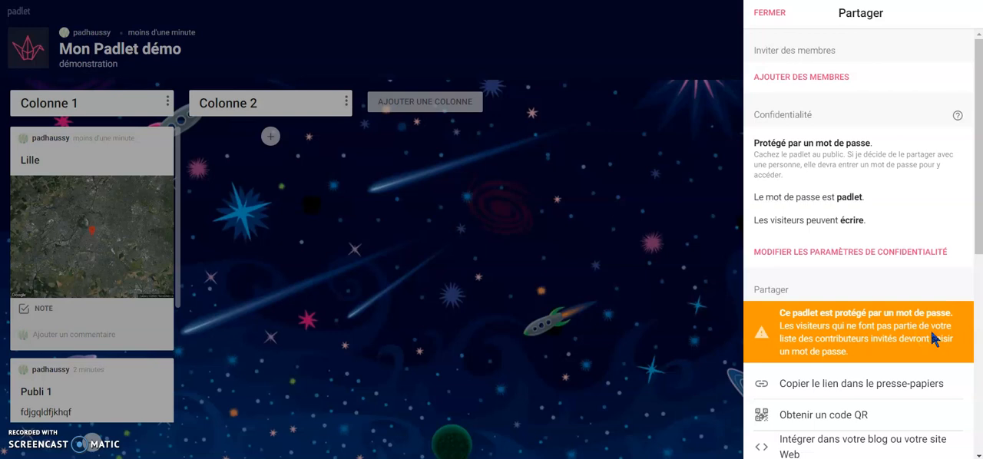
Step: Search for a member by username and add the matching course account to the padlet
left_click(825, 78)
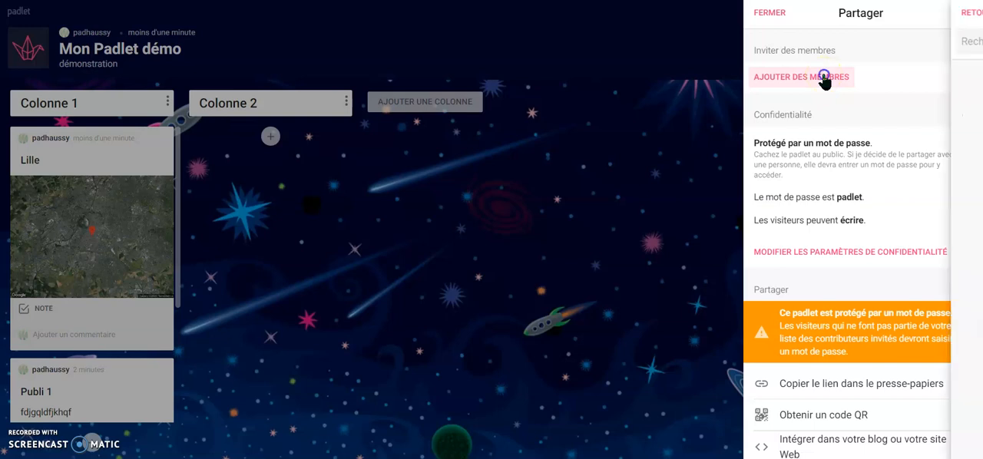
left_click(807, 41)
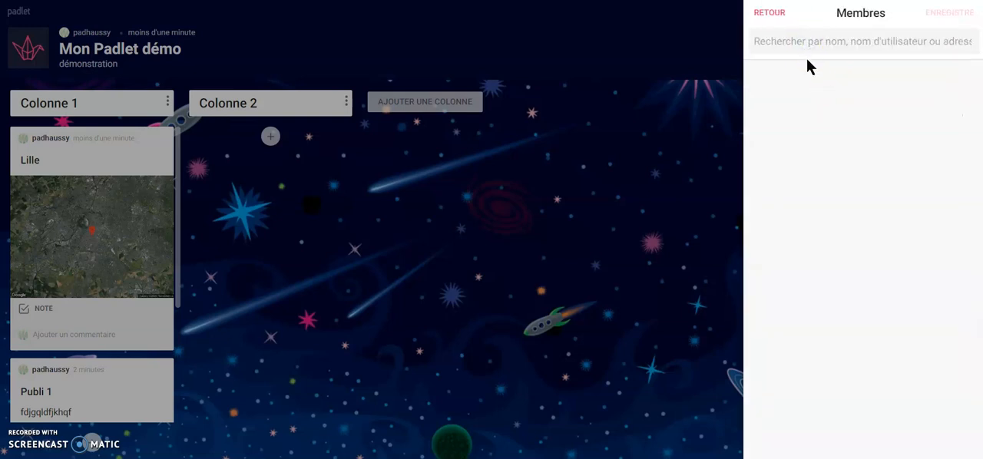
type("pad")
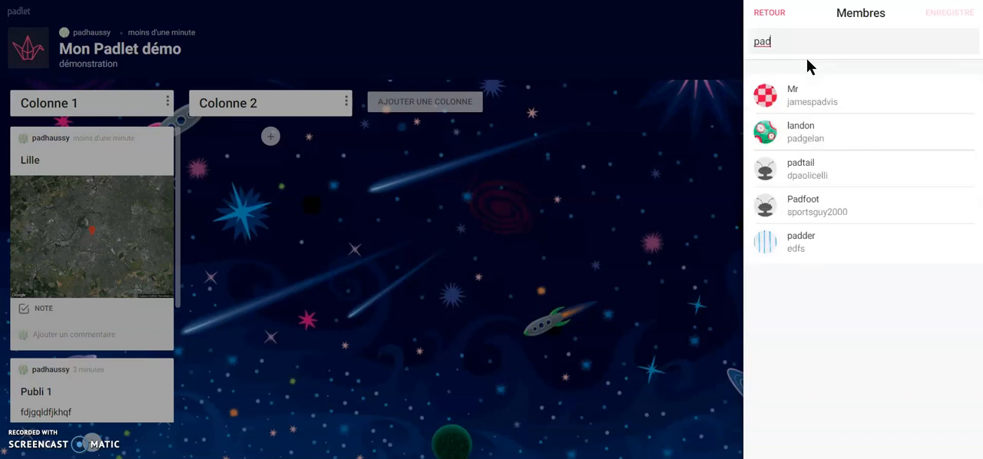
type("hau")
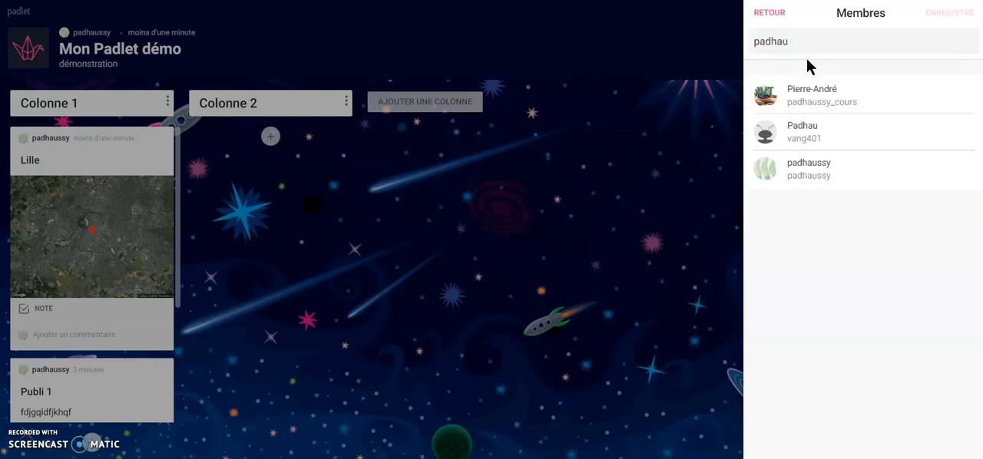
left_click(854, 102)
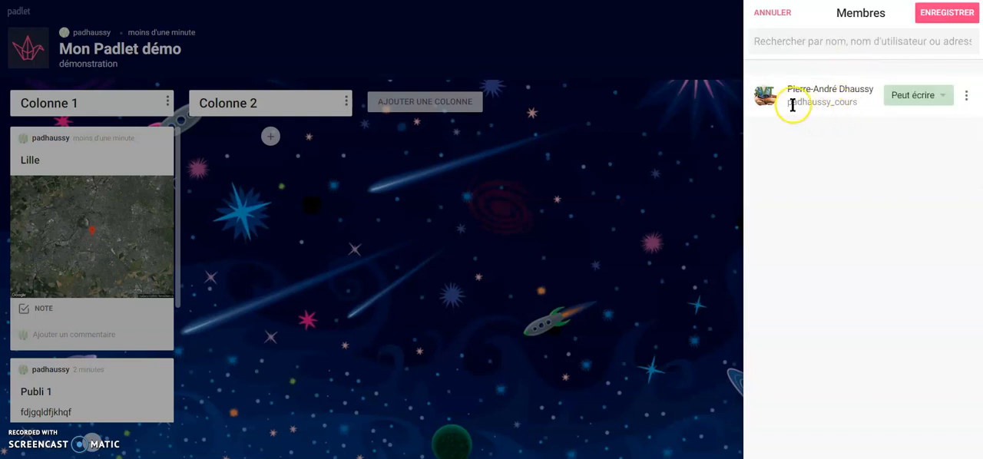
Step: Give the added member the Peut administrer permission and save the member list
left_click(945, 104)
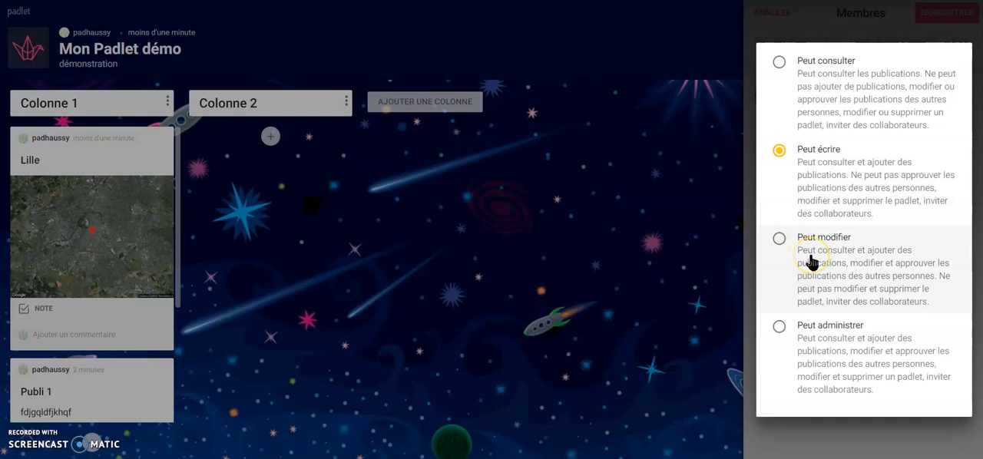
left_click(826, 342)
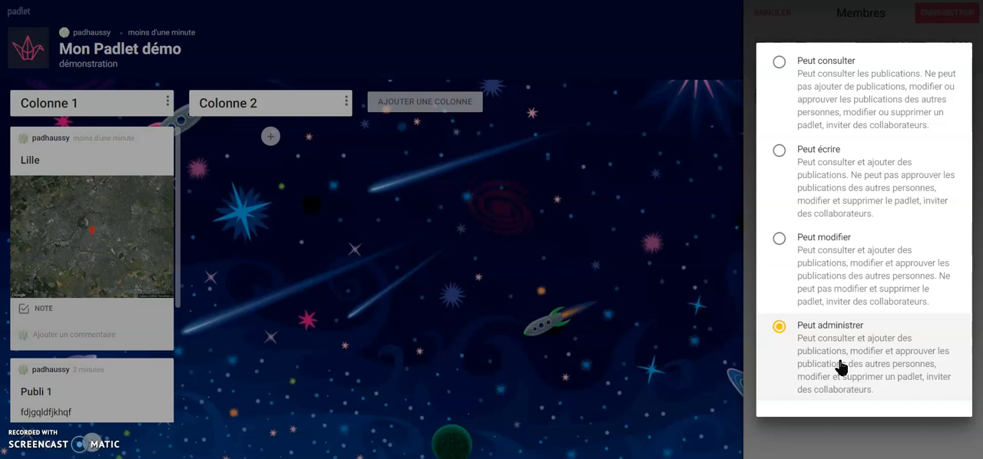
left_click(849, 436)
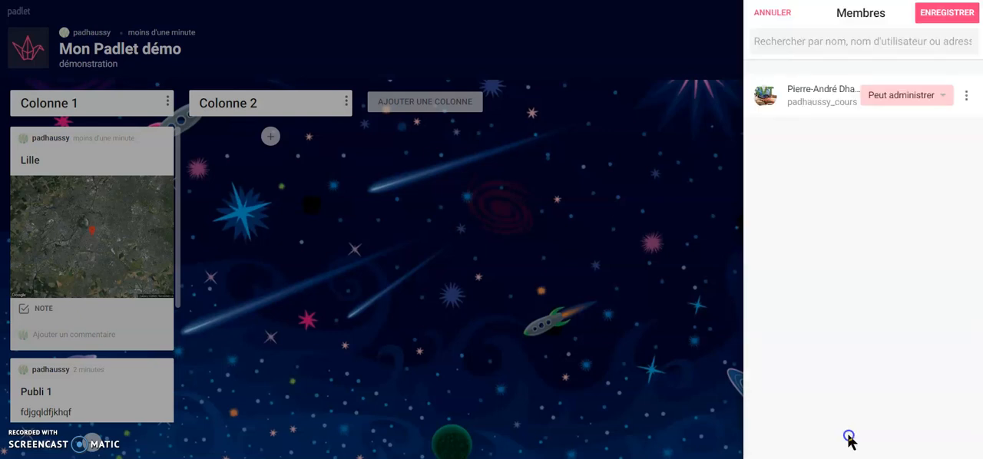
left_click(952, 15)
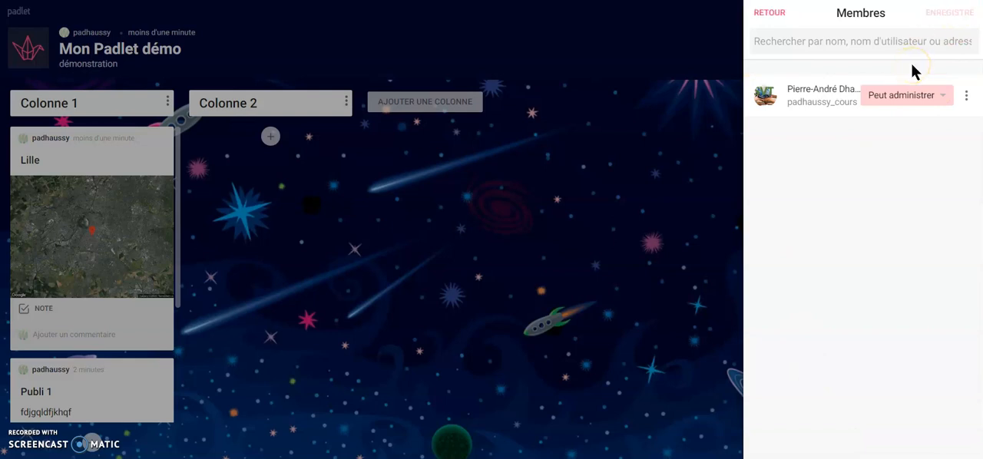
left_click(771, 13)
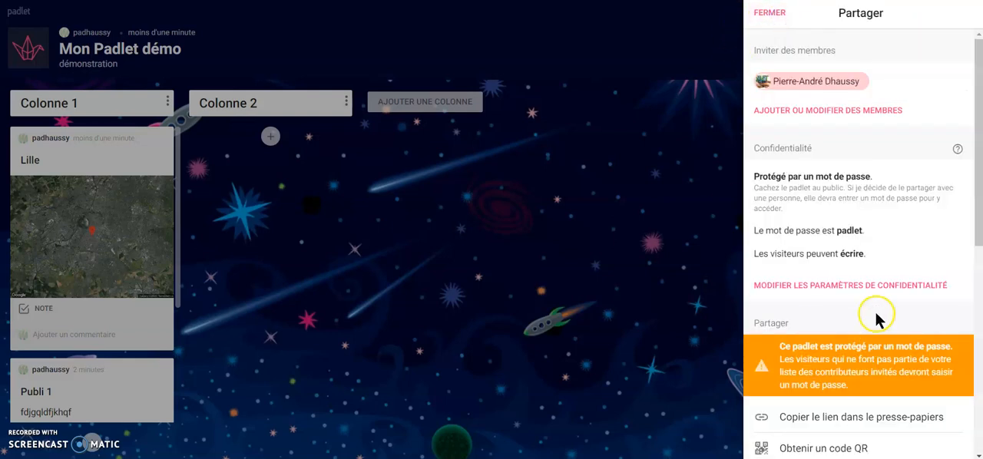
Step: Review the padlet's sharing and export options, display its QR code, and close the sharing settings
scroll(818, 303, "down", 3)
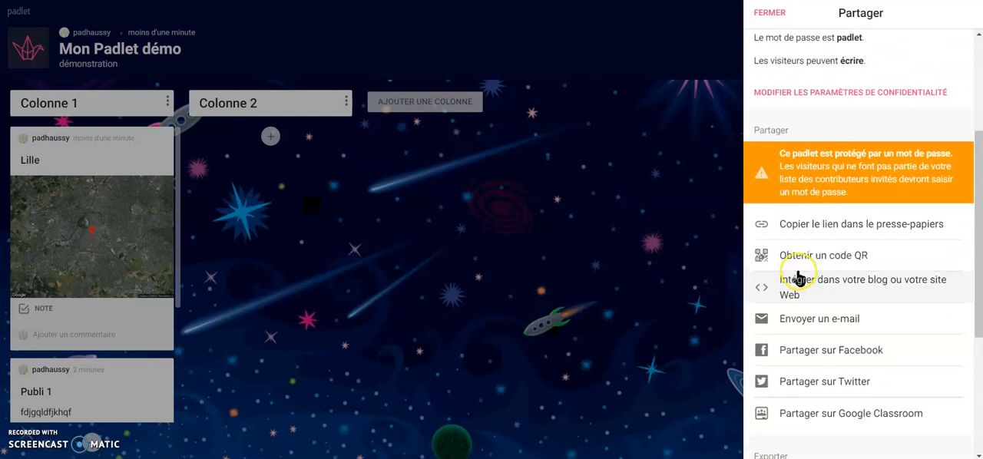
scroll(799, 304, "down", 2)
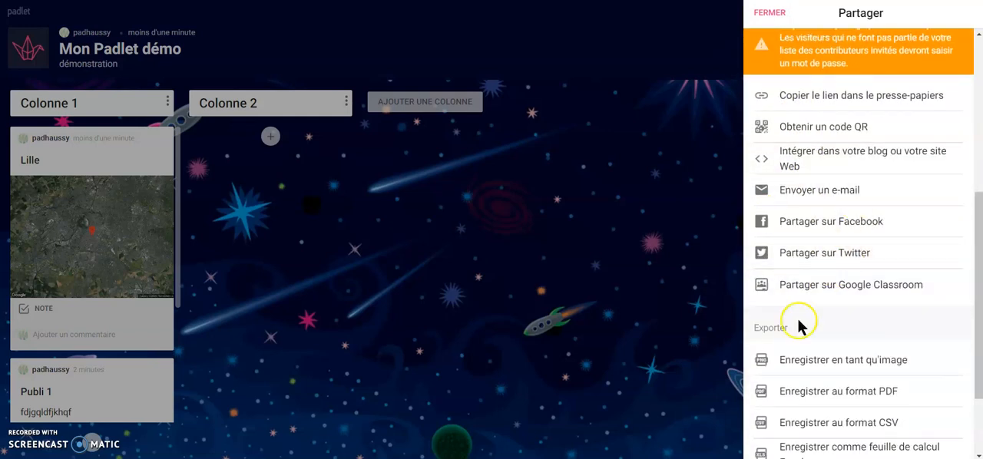
scroll(794, 280, "up", 1)
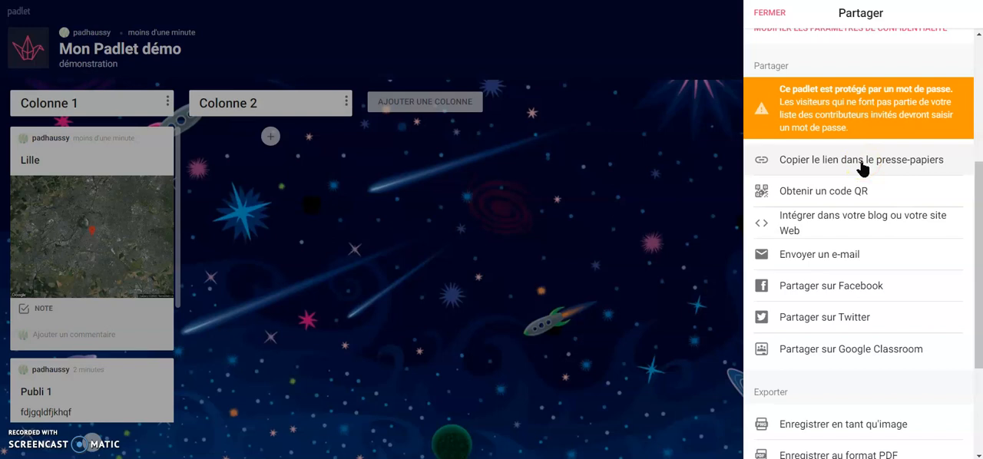
left_click(826, 164)
left_click(821, 171)
left_click(821, 201)
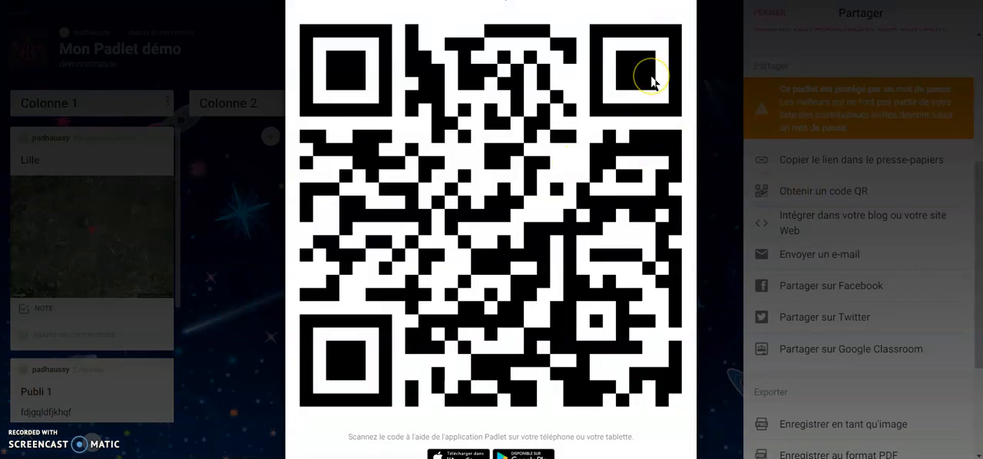
left_click(721, 164)
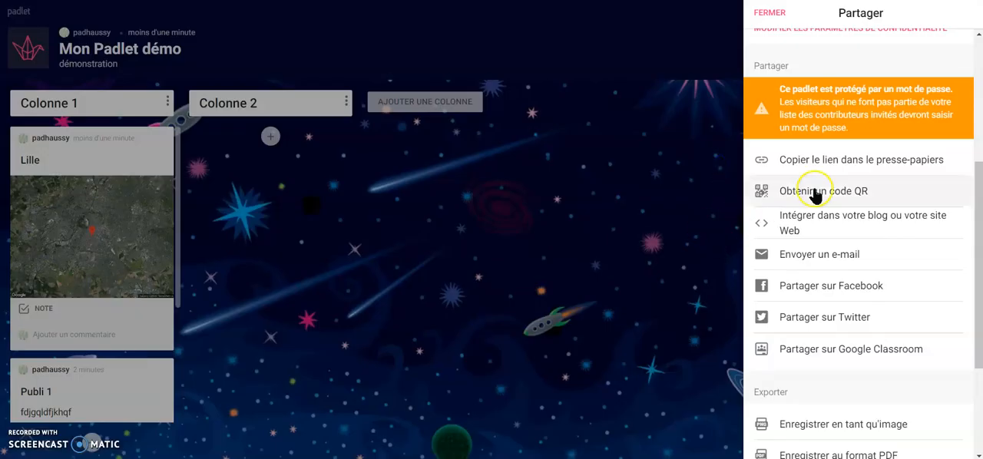
left_click(772, 15)
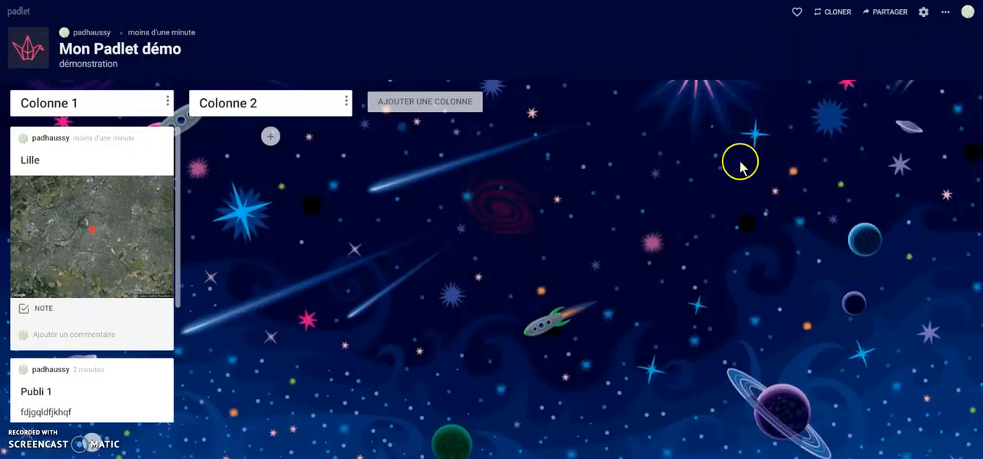
left_click(840, 25)
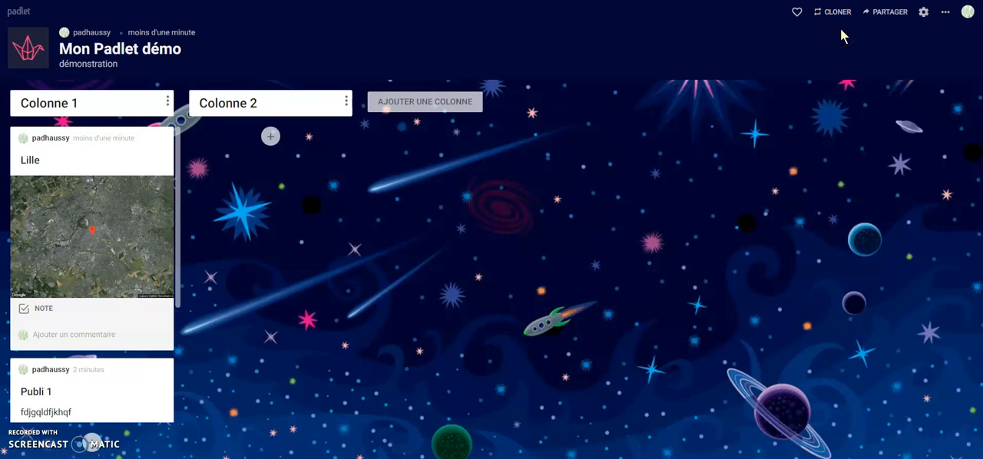
left_click(843, 16)
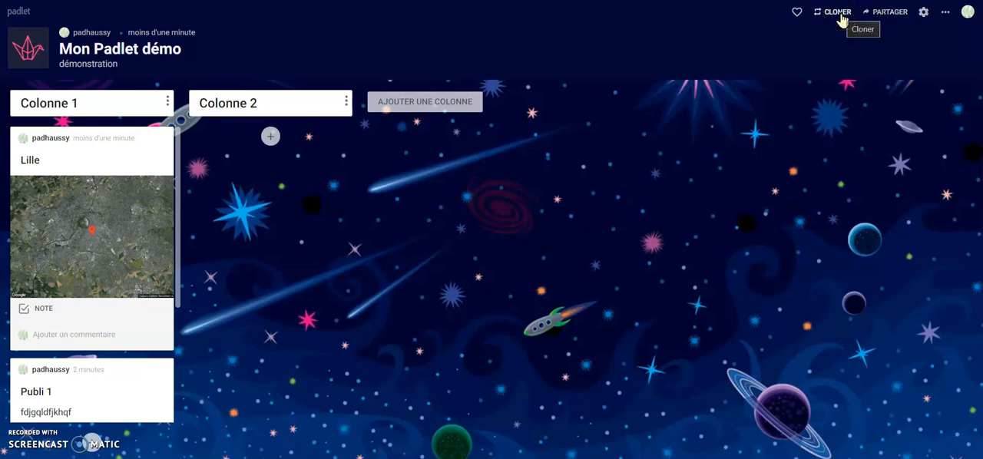
left_click(849, 19)
left_click(887, 17)
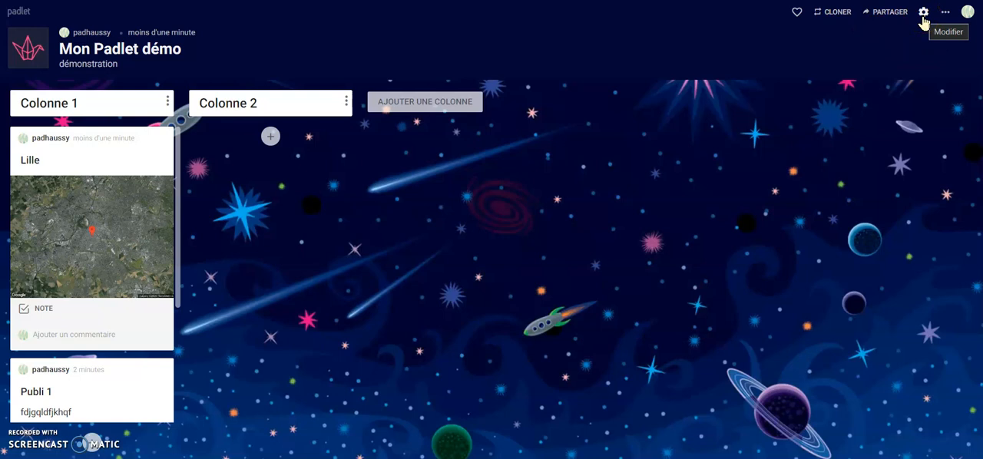
Step: Review the padlet's appearance, publication and content-filtering settings, and close them without changes
left_click(923, 13)
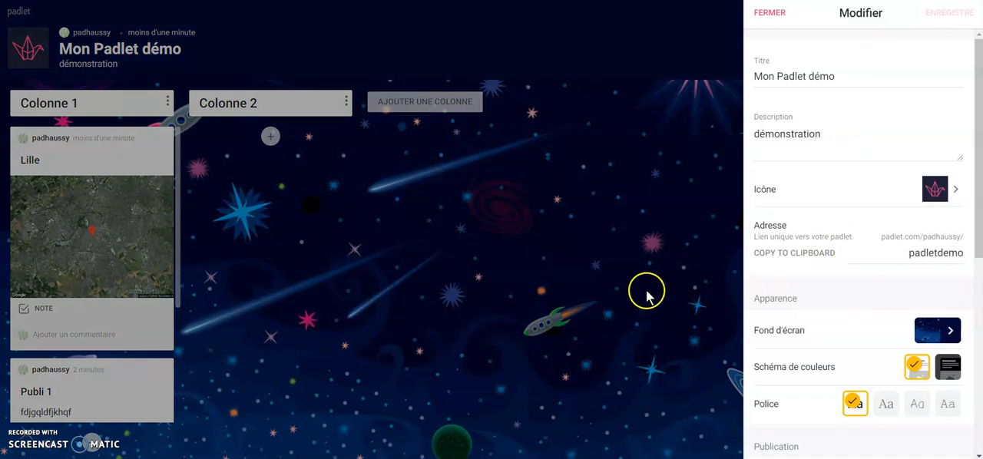
scroll(880, 302, "down", 5)
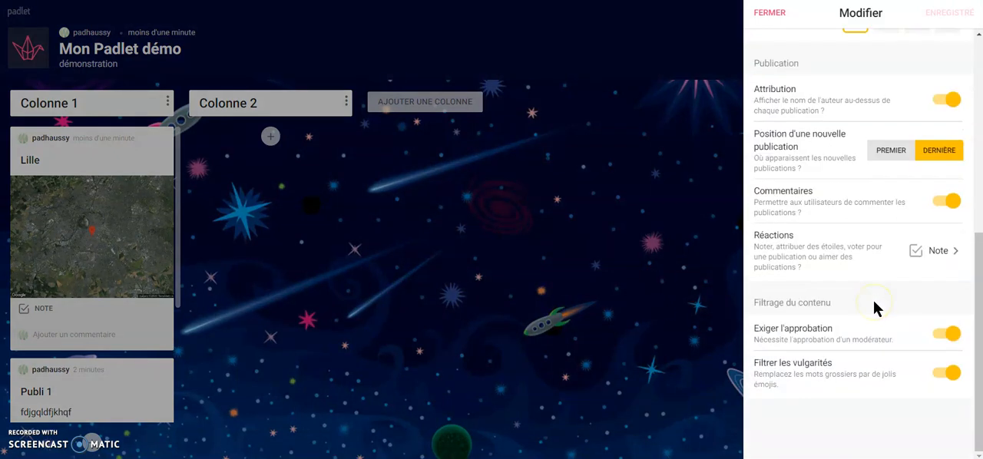
scroll(876, 307, "up", 5)
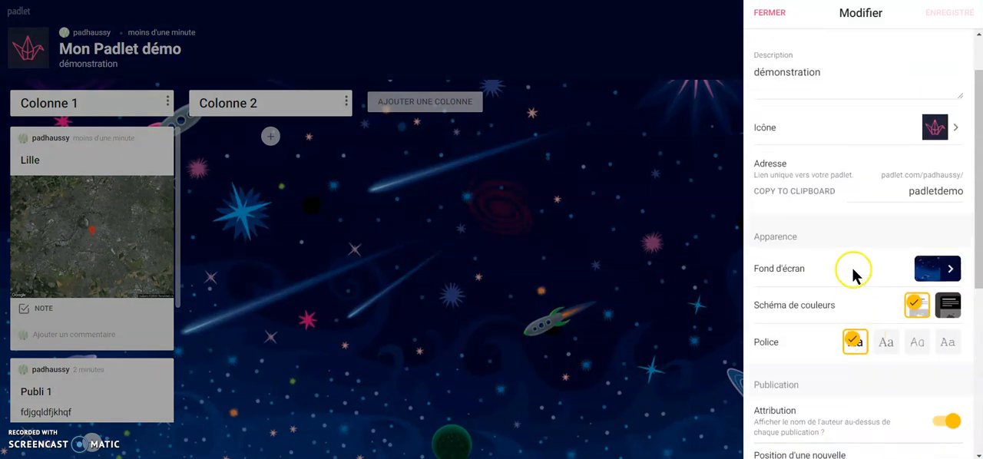
left_click(768, 15)
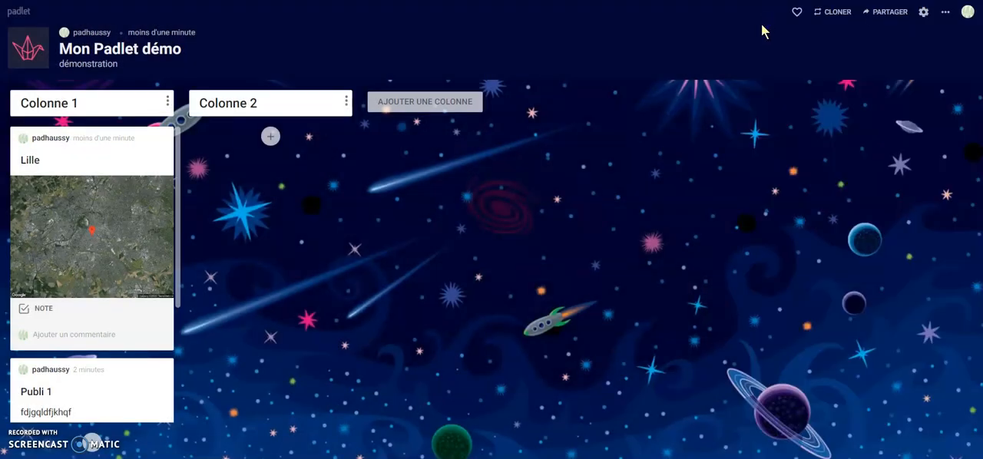
Step: View the alternative formats offered for the padlet and cancel the format change
left_click(946, 14)
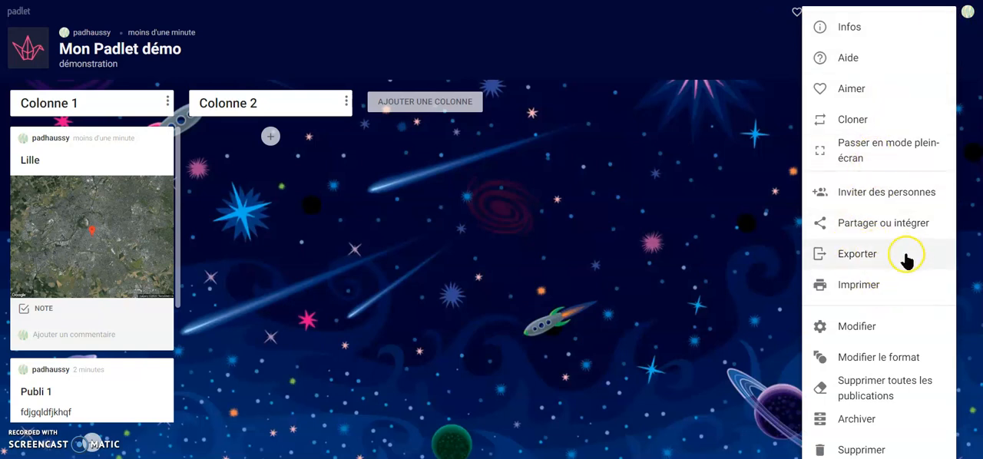
left_click(870, 361)
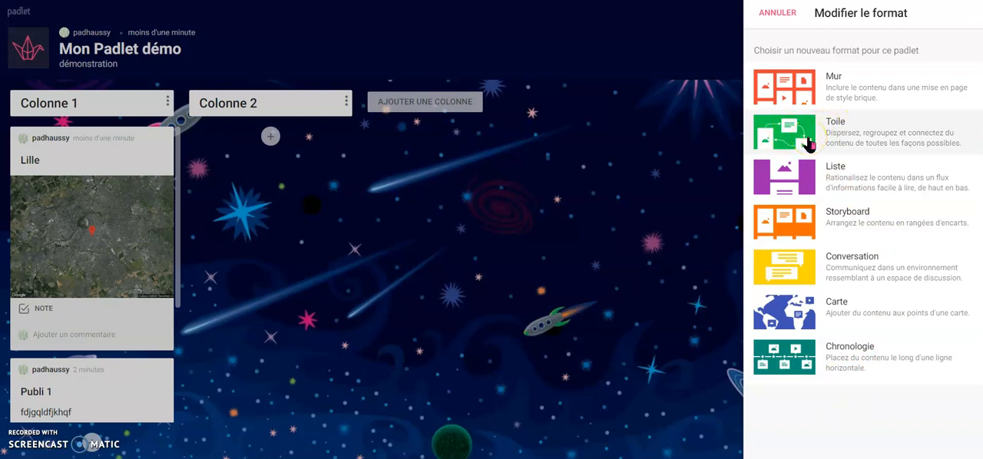
left_click(787, 13)
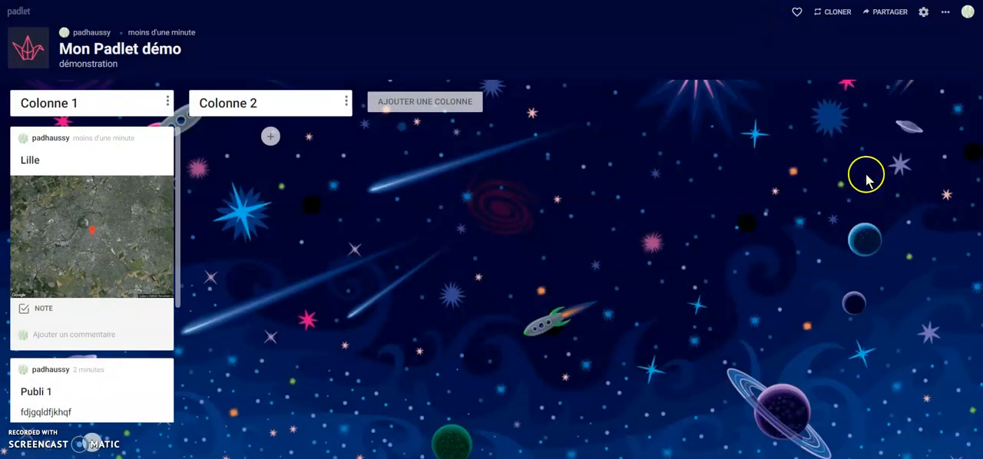